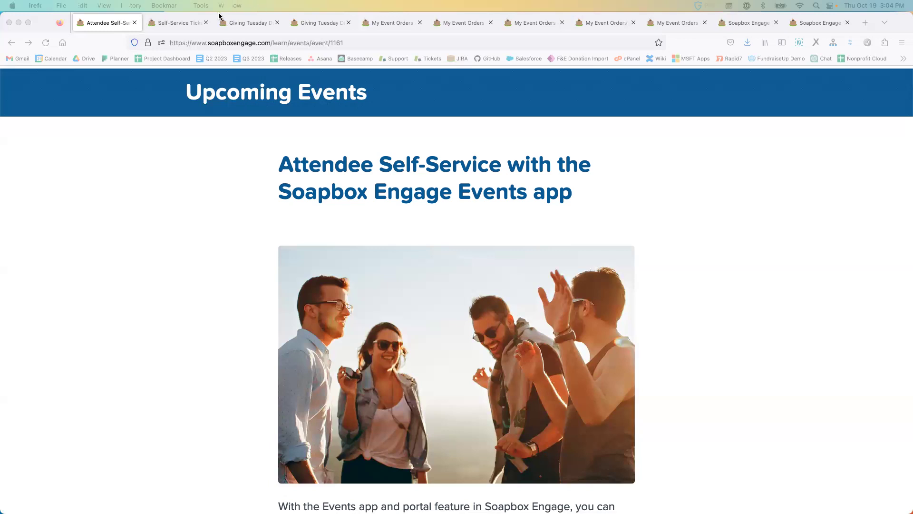
Open the self-service ticket management article and scroll to its How-To Articles list.
left_click(190, 22)
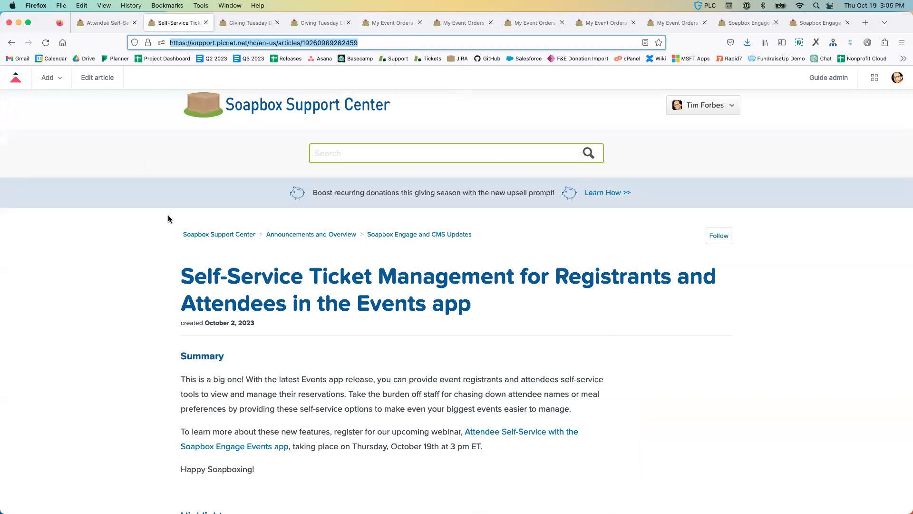
scroll(112, 248, "down", 12)
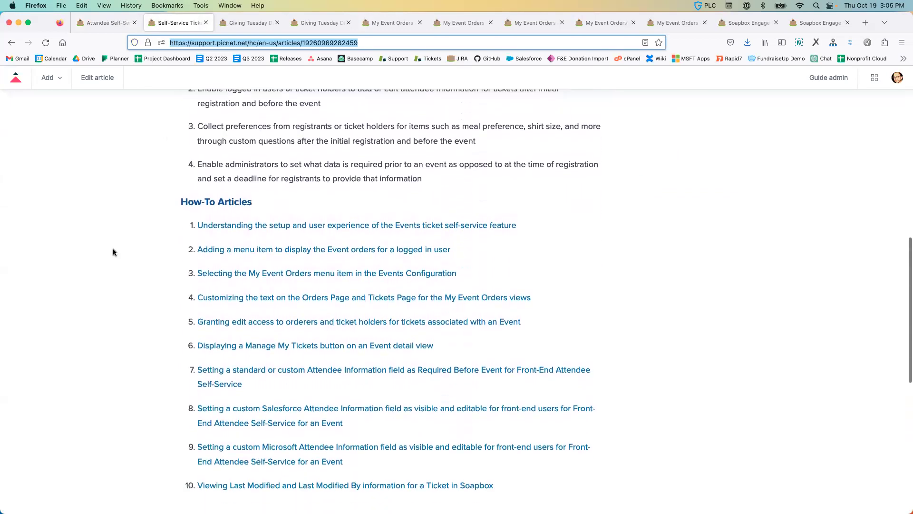
scroll(113, 249, "down", 1)
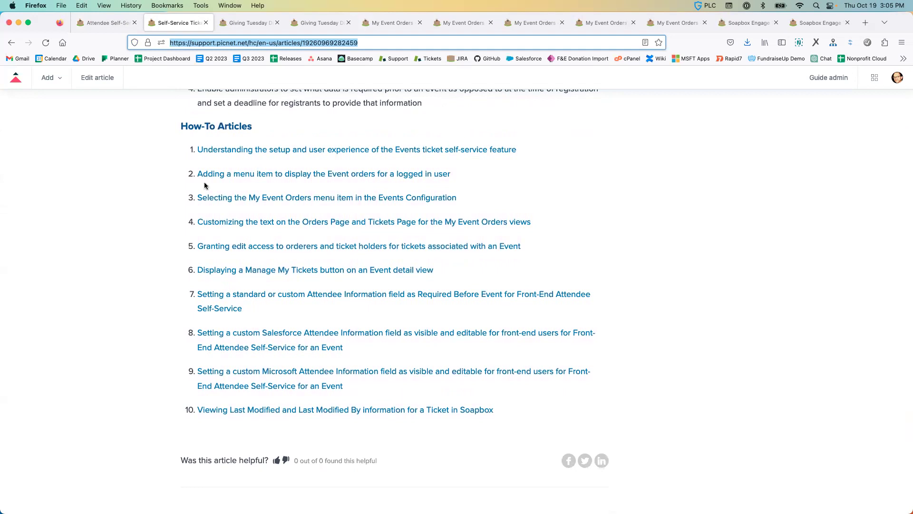
Check the article's web address, then bring up the Giving Tuesday gala registration page.
left_click(113, 201)
left_click(264, 44)
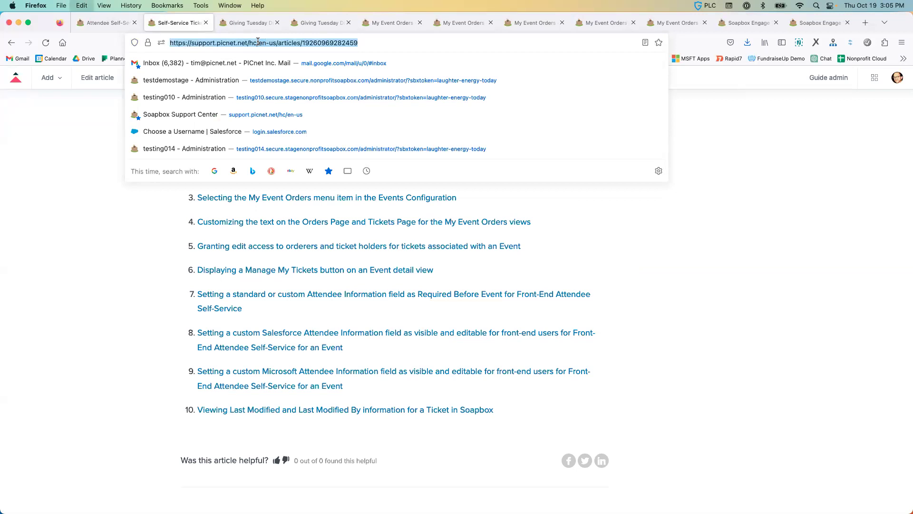
left_click(85, 245)
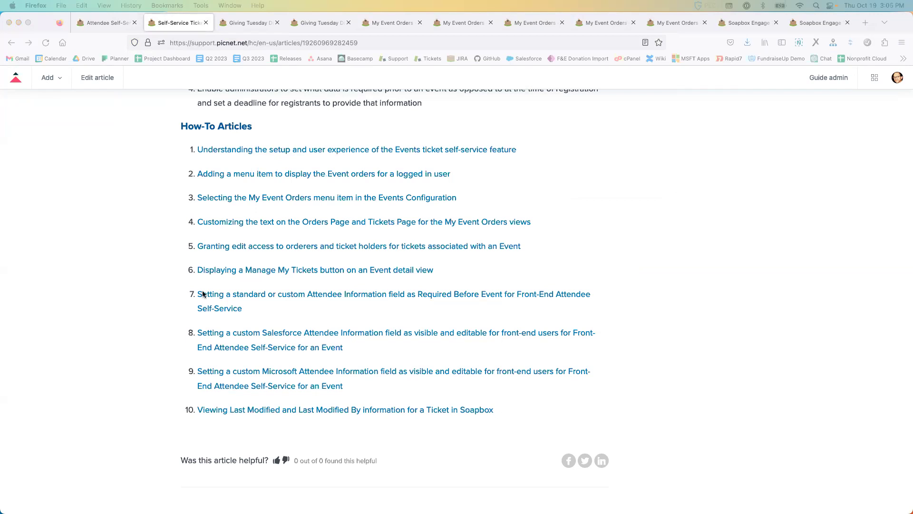
left_click(253, 25)
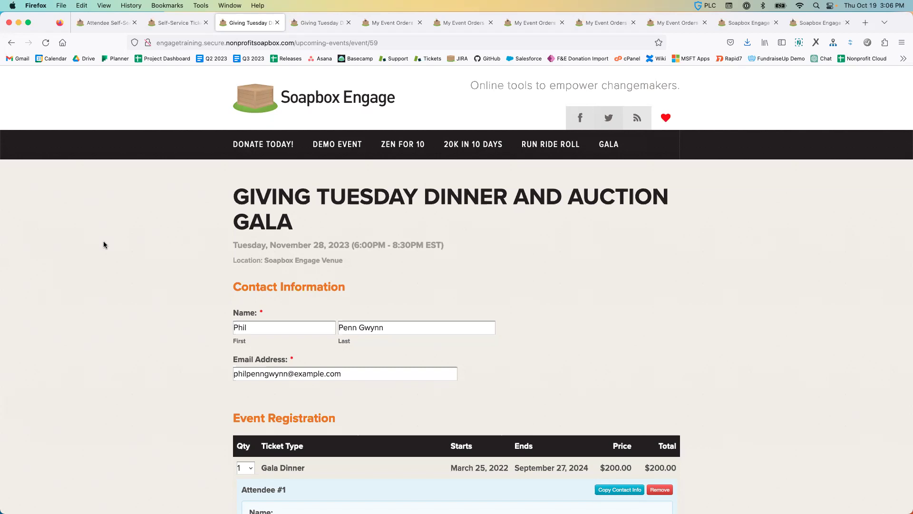
scroll(104, 245, "down", 2)
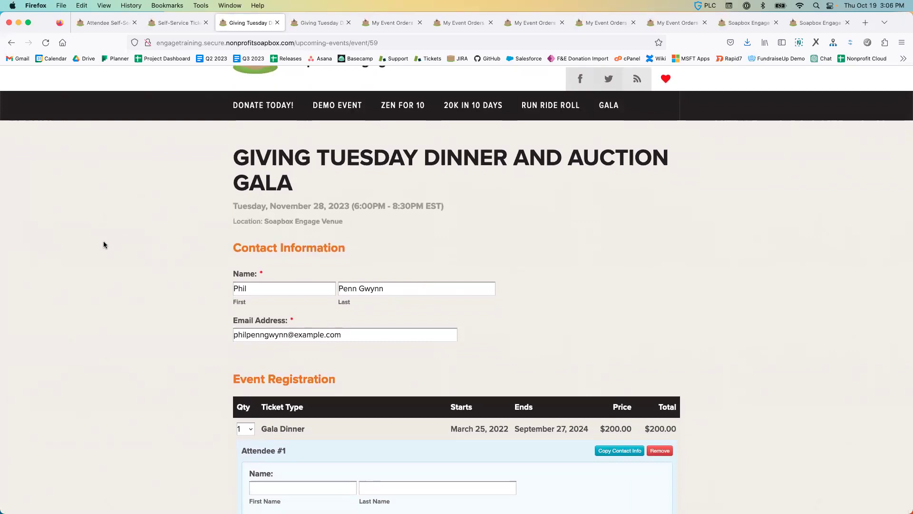
scroll(104, 243, "down", 5)
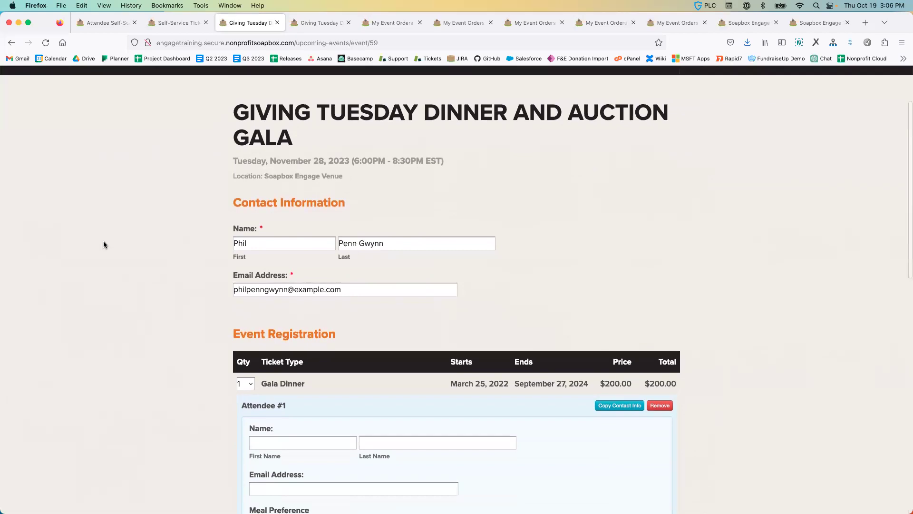
scroll(166, 244, "up", 5)
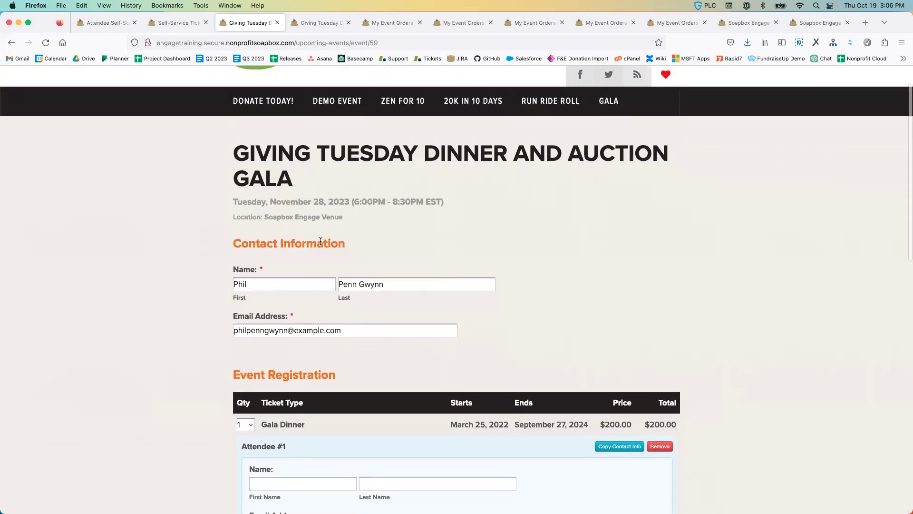
scroll(126, 351, "down", 3)
scroll(127, 348, "down", 6)
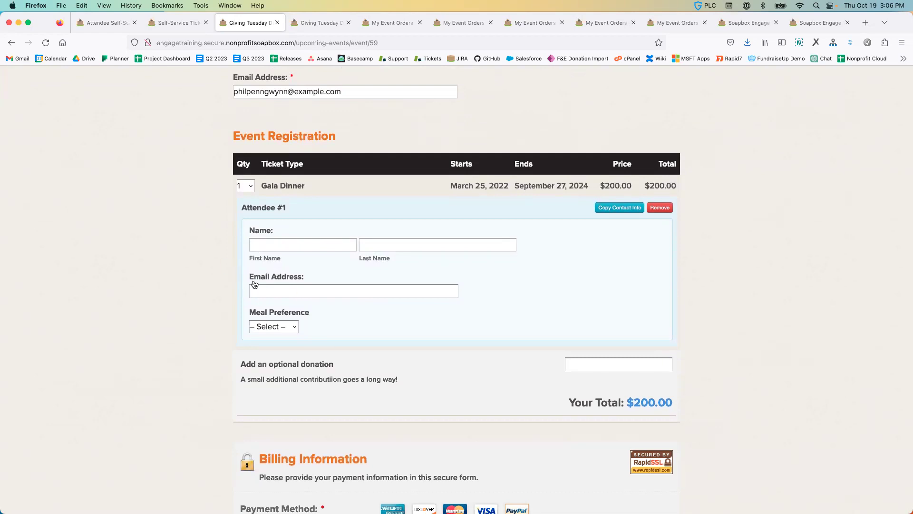
scroll(133, 319, "up", 3)
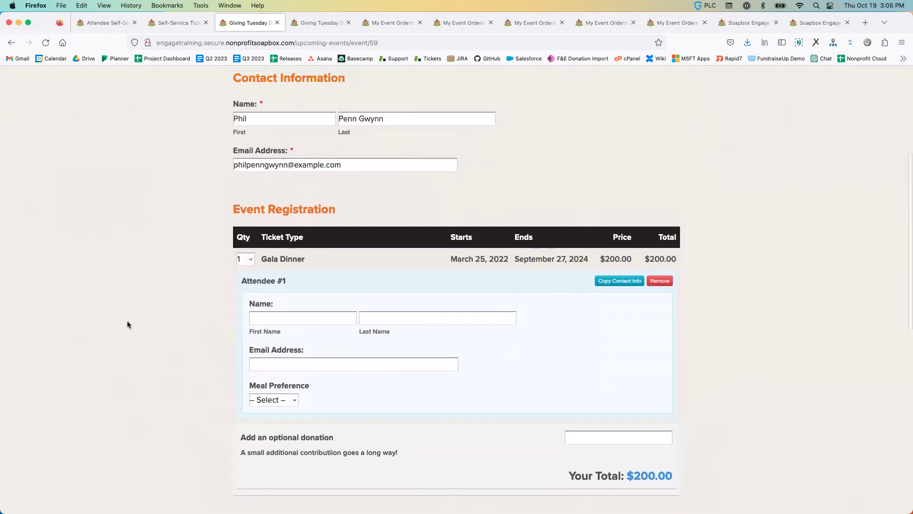
scroll(127, 321, "up", 1)
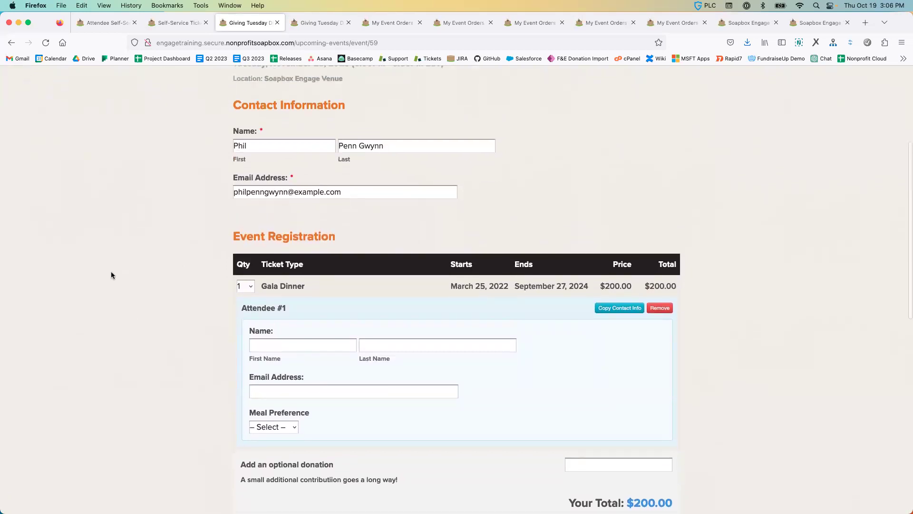
scroll(111, 273, "up", 1)
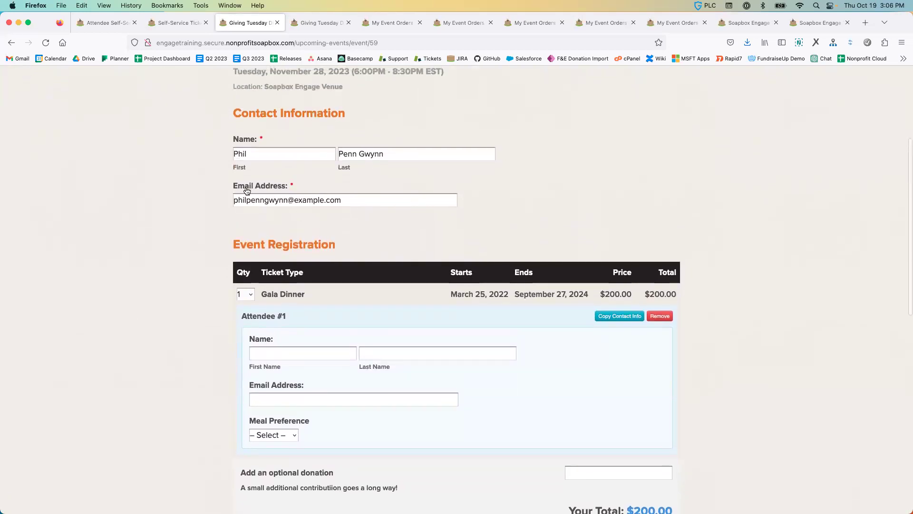
scroll(123, 201, "up", 5)
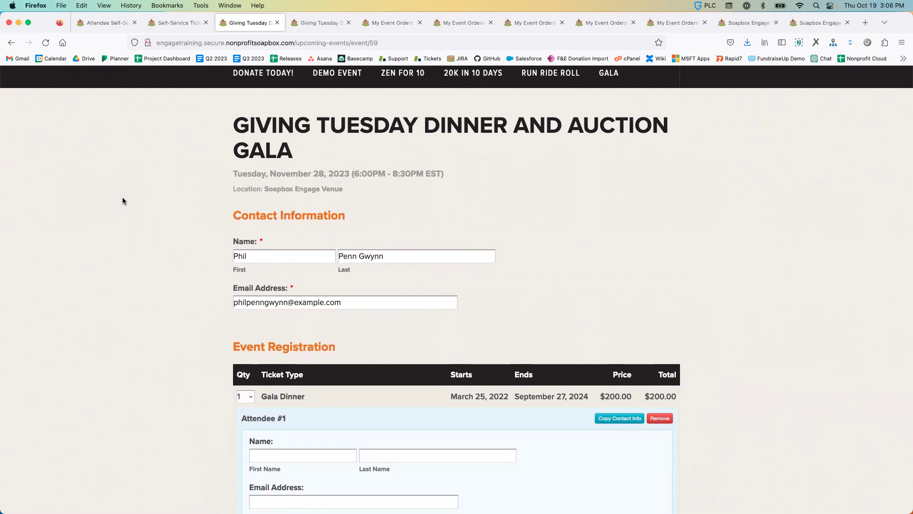
scroll(123, 201, "down", 2)
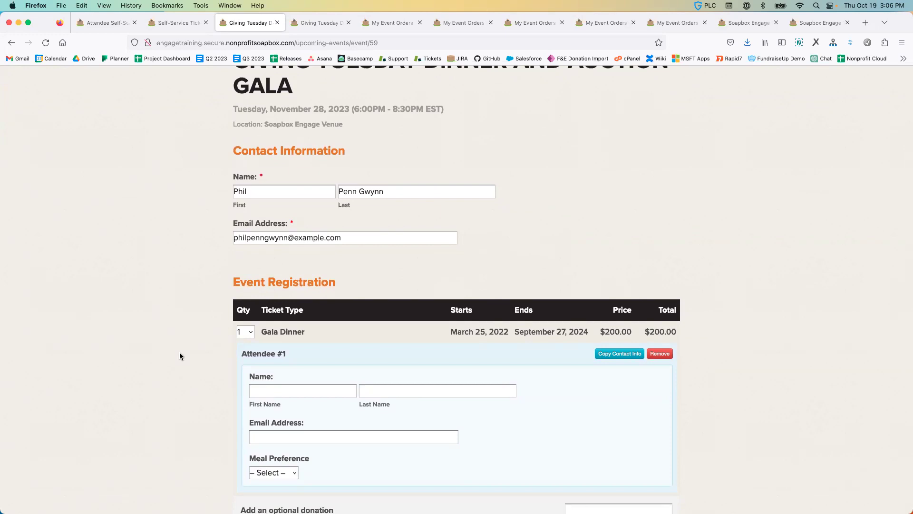
scroll(179, 356, "down", 1)
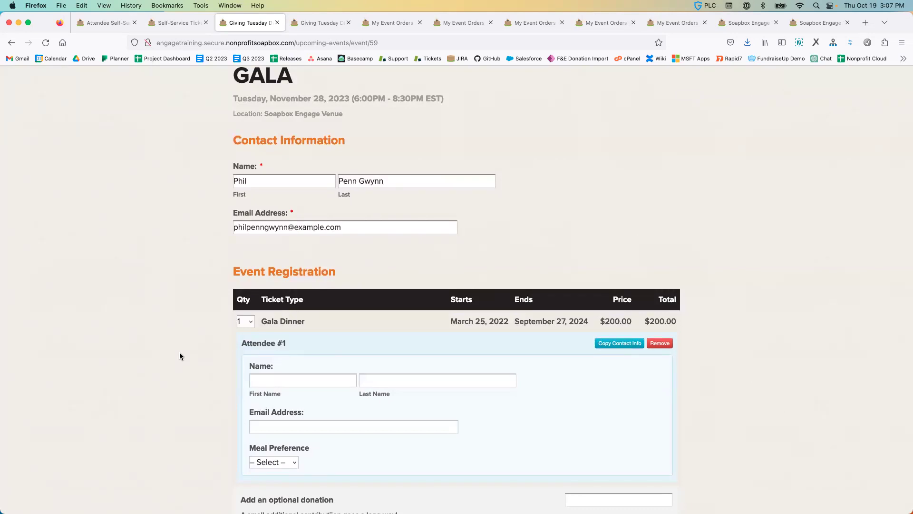
Scroll through the gala registration form showing one $200.00 Gala Dinner ticket.
scroll(163, 343, "up", 2)
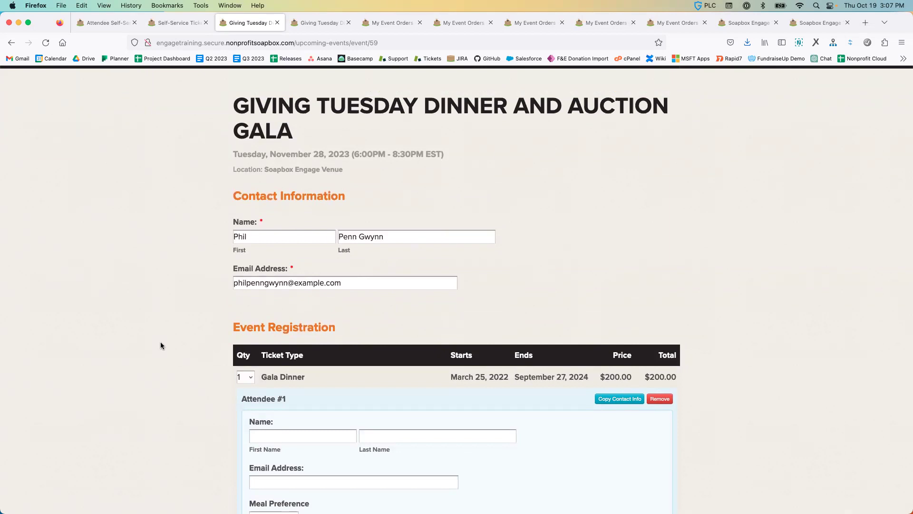
scroll(161, 346, "down", 2)
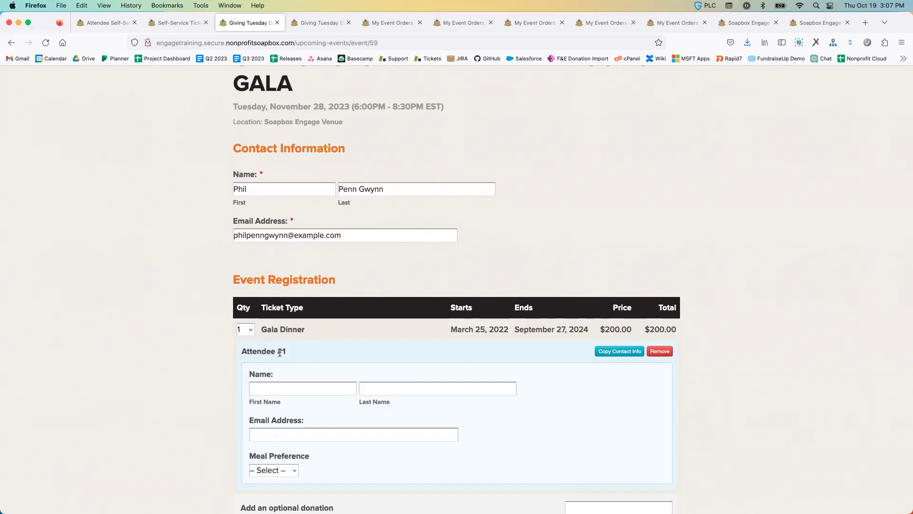
scroll(280, 352, "down", 4)
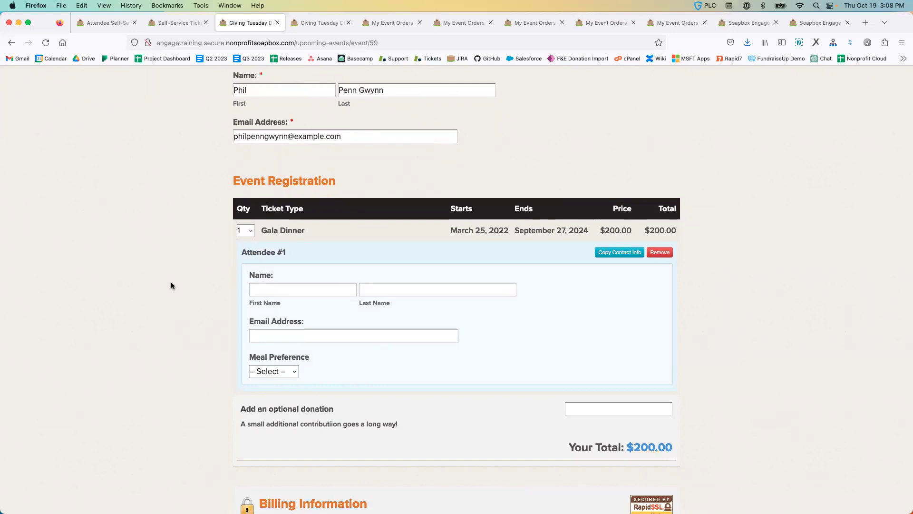
left_click(317, 22)
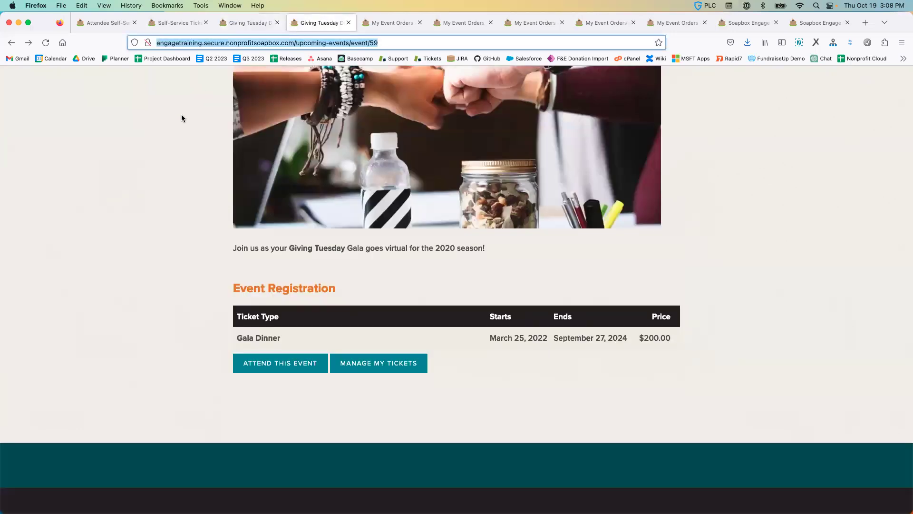
scroll(156, 190, "up", 5)
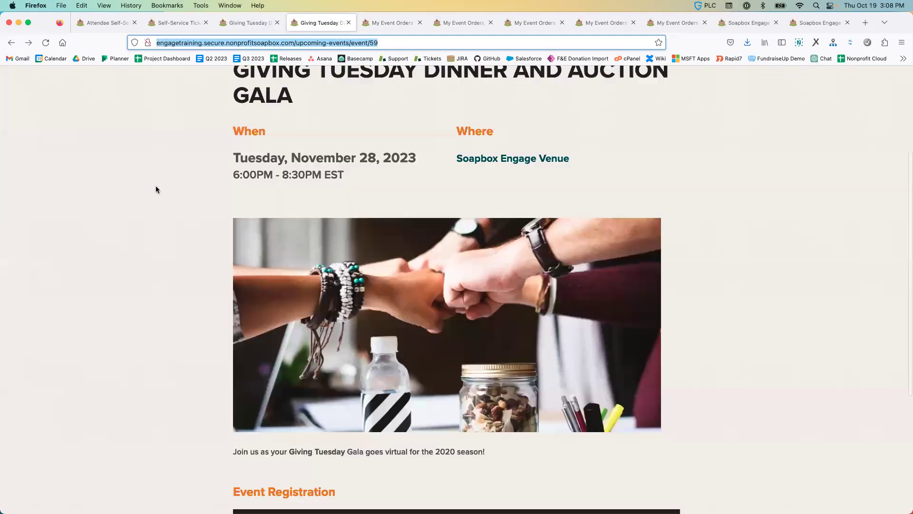
scroll(156, 189, "up", 2)
scroll(156, 189, "up", 3)
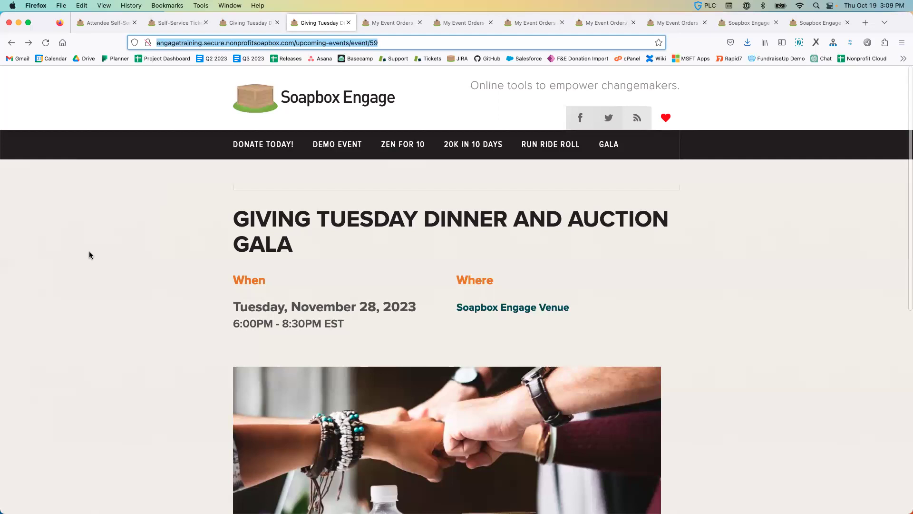
scroll(89, 255, "down", 1)
scroll(89, 255, "down", 10)
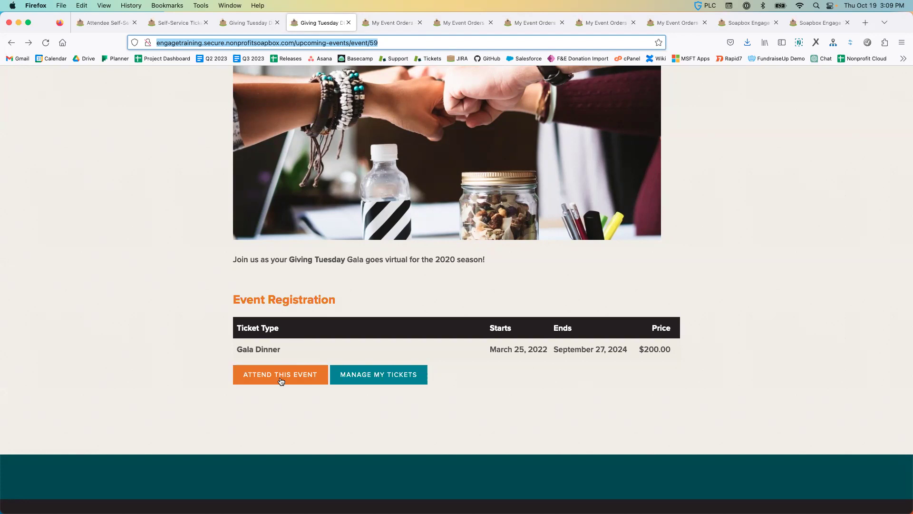
Open self-service ticket management and the Giving Tuesday Dinner and Auction Gala order.
left_click(388, 376)
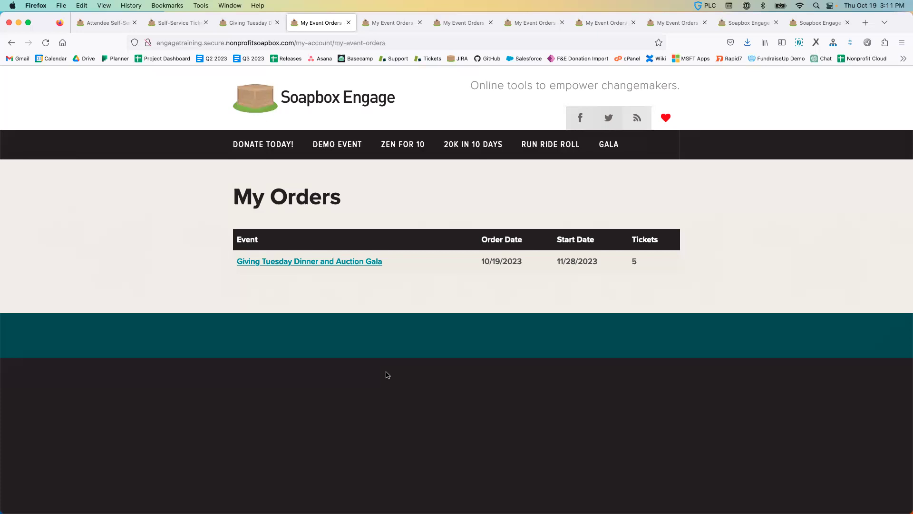
left_click(340, 263)
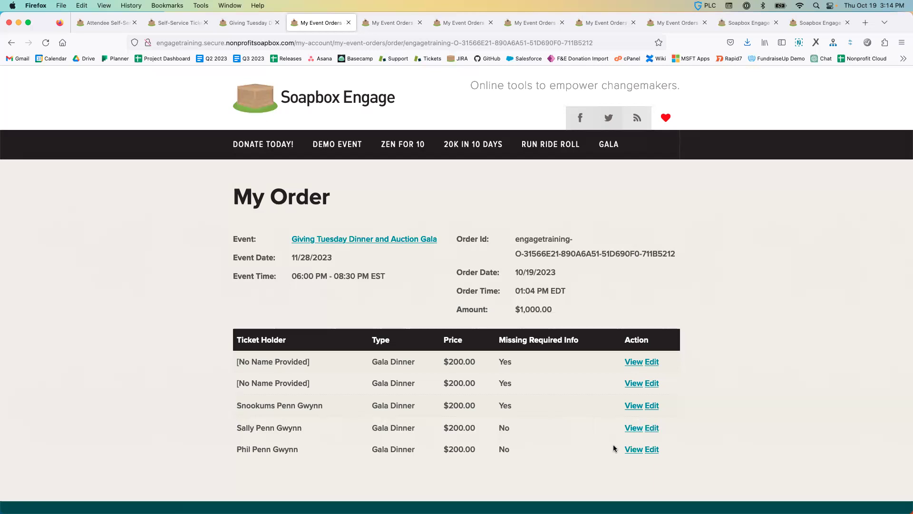
Open the last ticket holder's ticket from the gala order's ticket table.
left_click(629, 452)
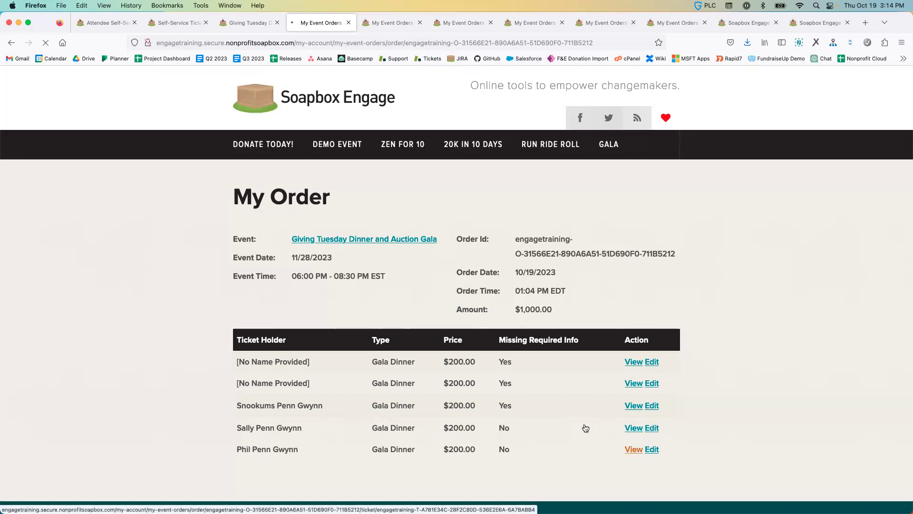
Review the ticket's name, email and Pescatarian meal preference, then start editing it.
scroll(302, 348, "down", 5)
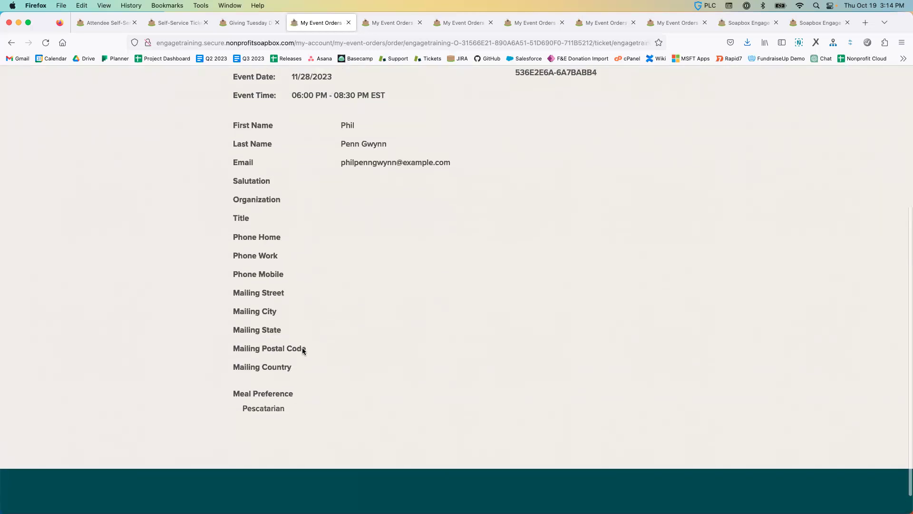
scroll(301, 351, "up", 1)
scroll(366, 175, "up", 2)
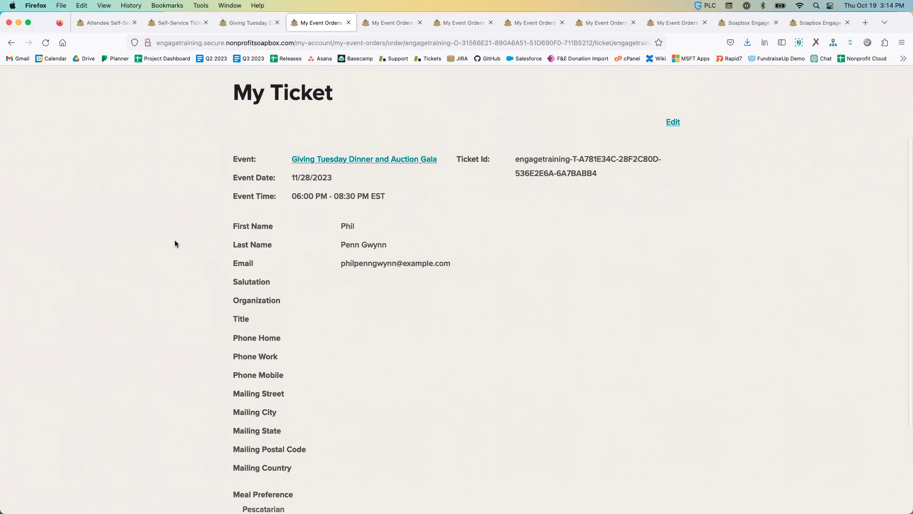
scroll(175, 243, "down", 3)
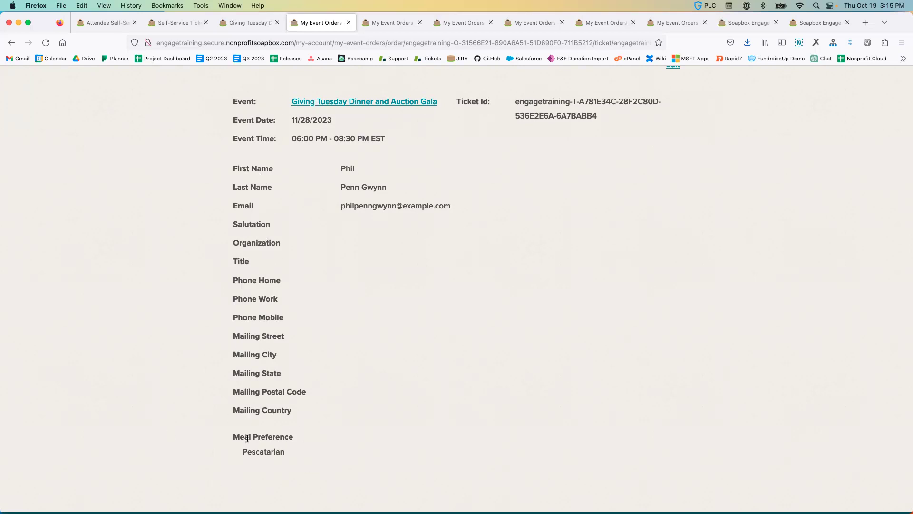
scroll(329, 409, "up", 2)
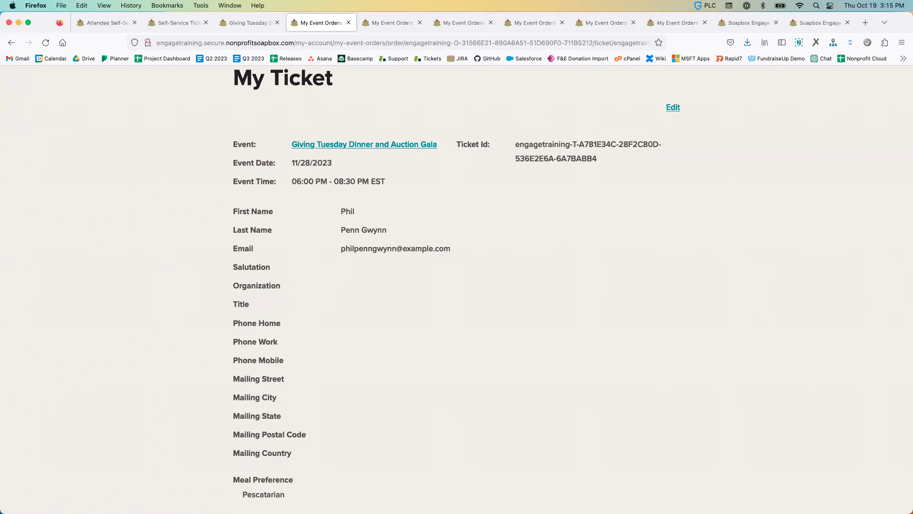
scroll(212, 272, "down", 1)
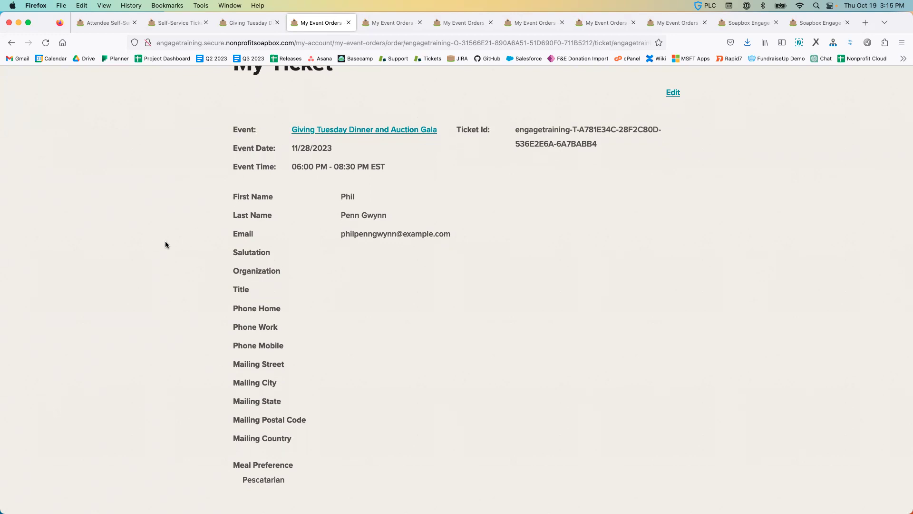
scroll(165, 245, "up", 1)
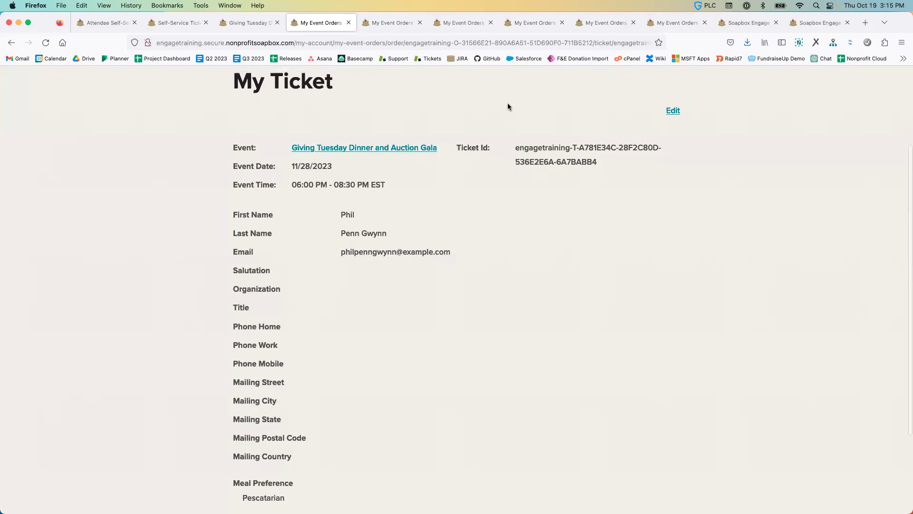
scroll(223, 405, "down", 1)
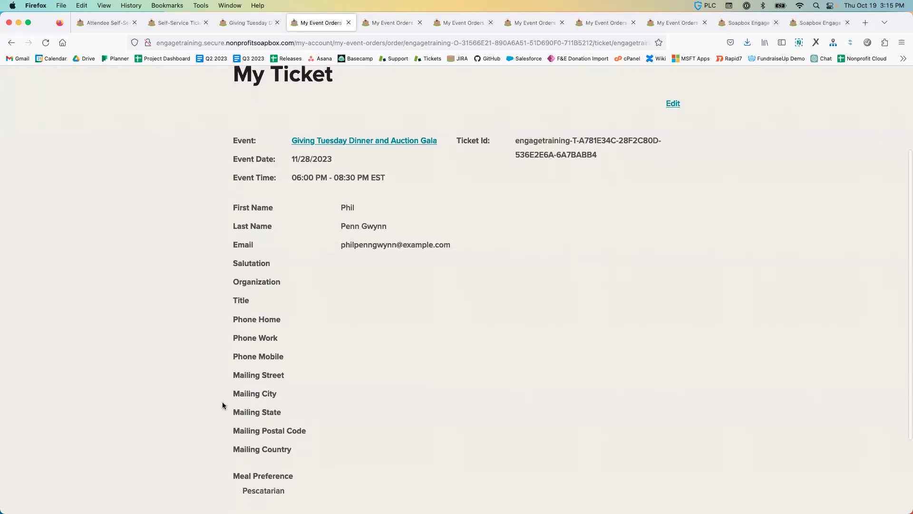
scroll(330, 414, "up", 4)
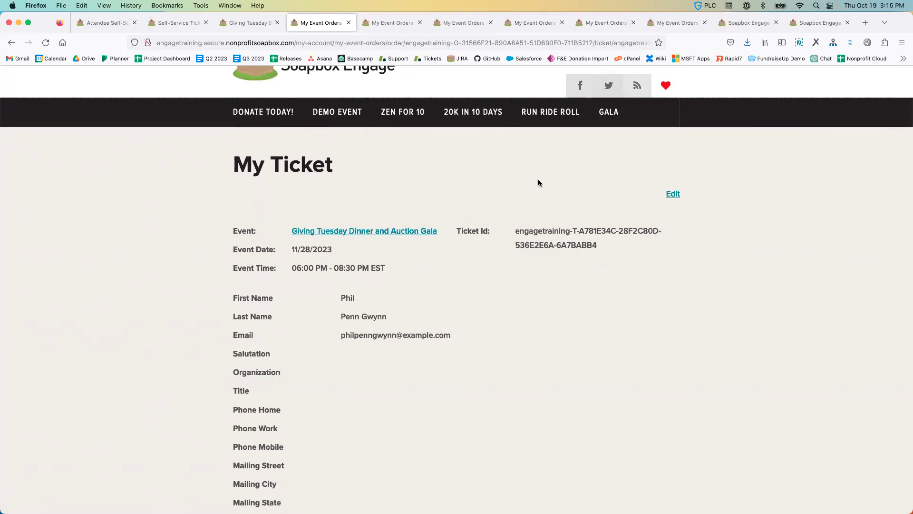
scroll(452, 205, "down", 2)
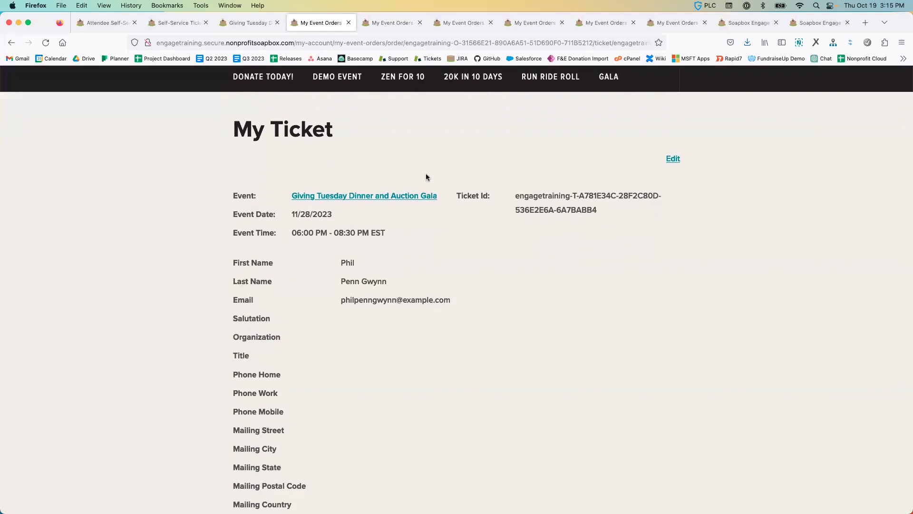
left_click(678, 162)
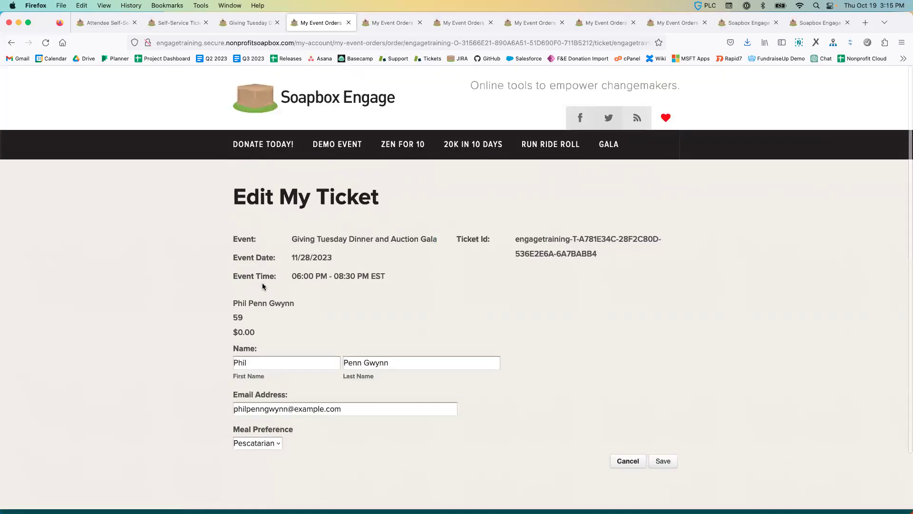
Set the gala ticket's Meal Preference to Vegan and save the ticket.
scroll(175, 339, "down", 1)
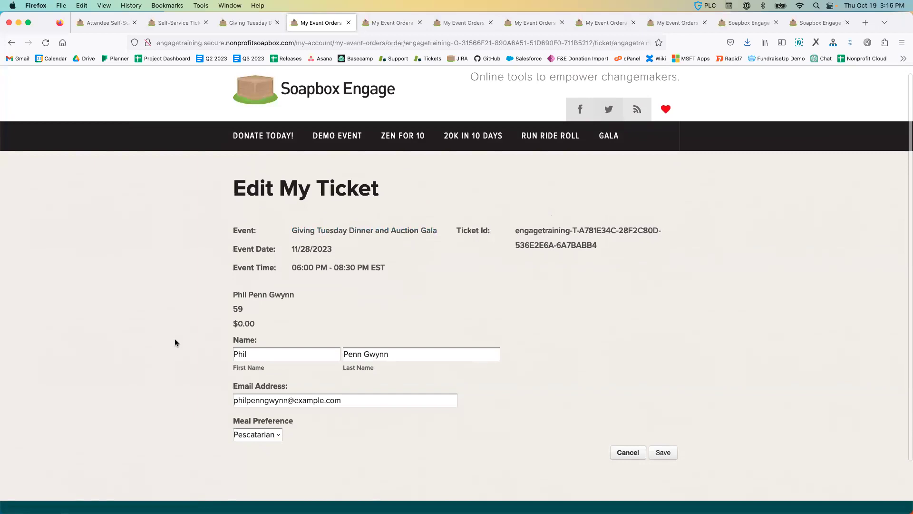
scroll(174, 342, "down", 3)
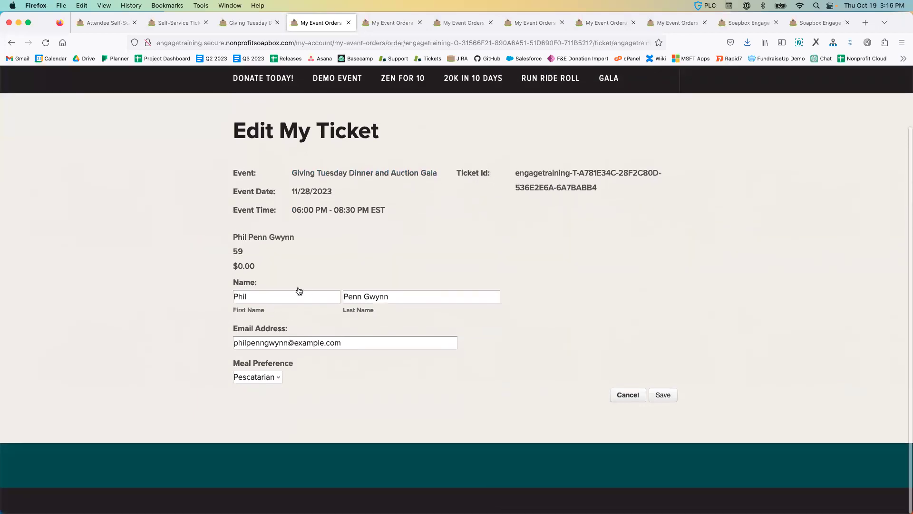
left_click(276, 376)
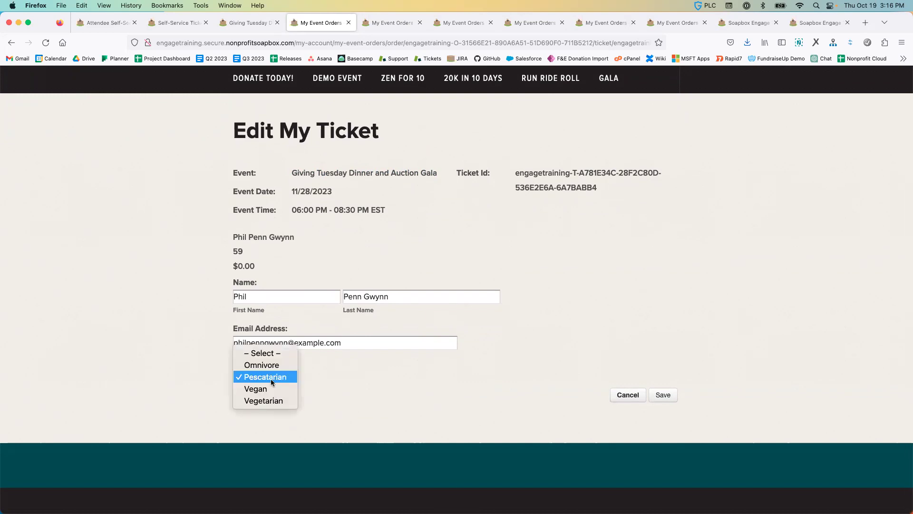
left_click(268, 388)
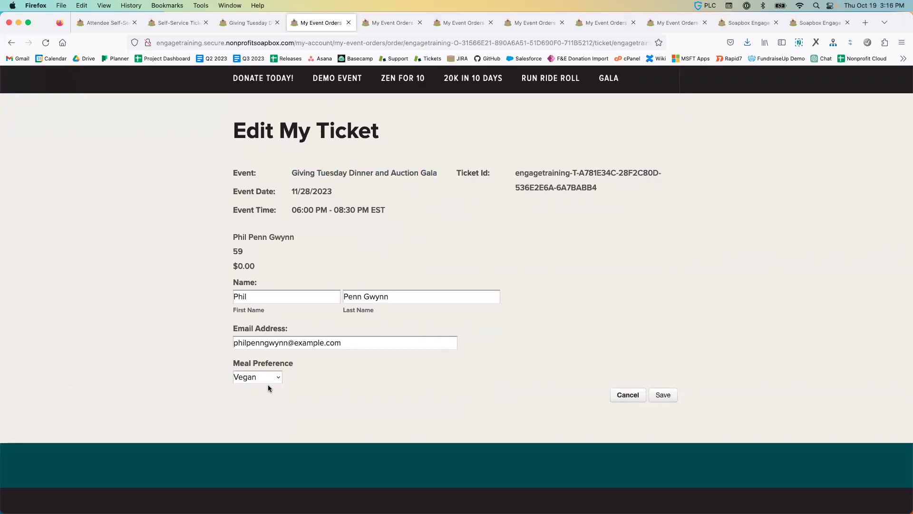
left_click(663, 394)
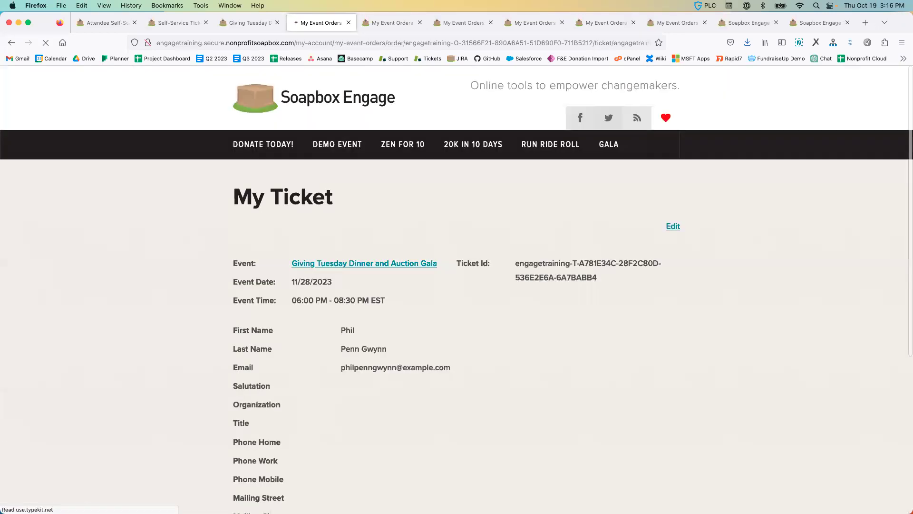
Reload the ticket, return to the gala's My Order page, and open the first unnamed ticket.
scroll(100, 293, "down", 5)
scroll(100, 292, "up", 5)
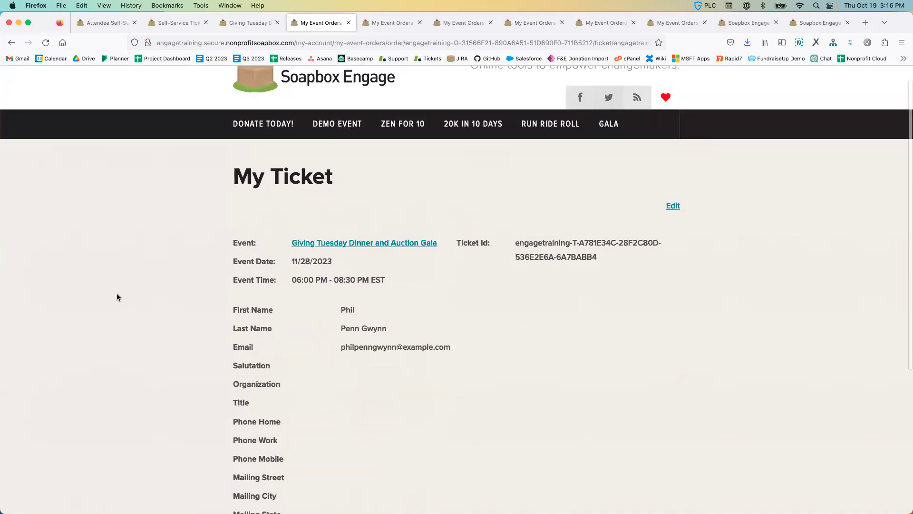
left_click(46, 42)
left_click(259, 24)
left_click(300, 23)
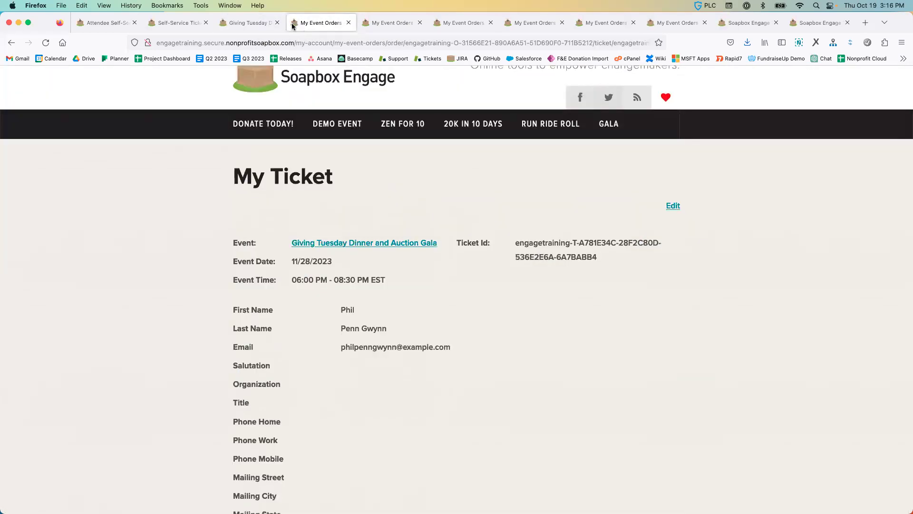
left_click(328, 244)
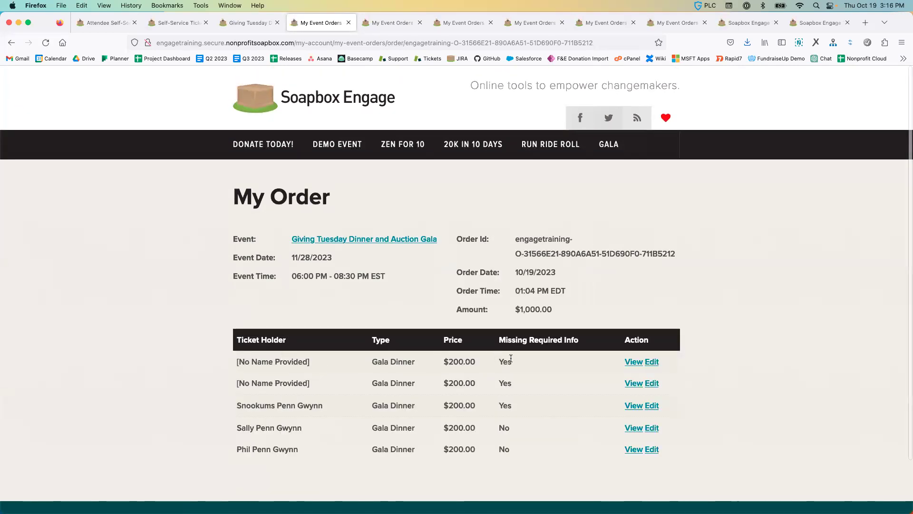
left_click(652, 362)
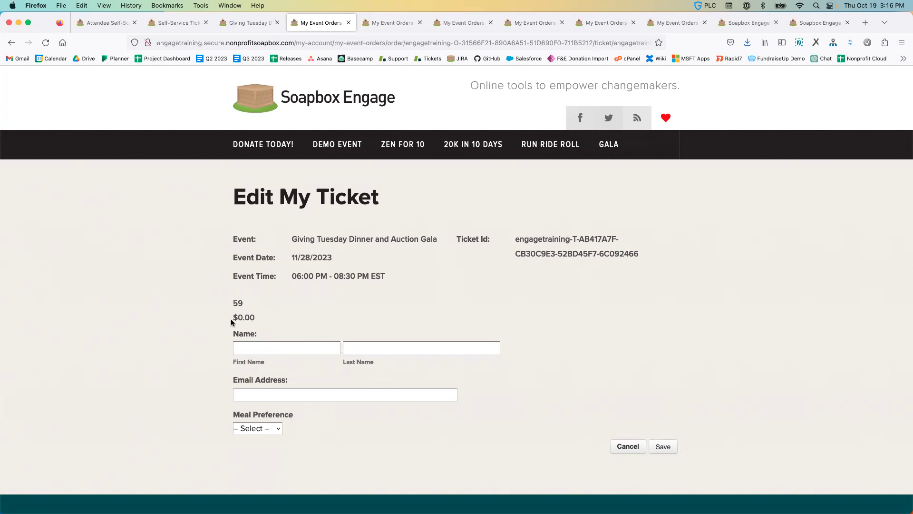
scroll(285, 342, "down", 1)
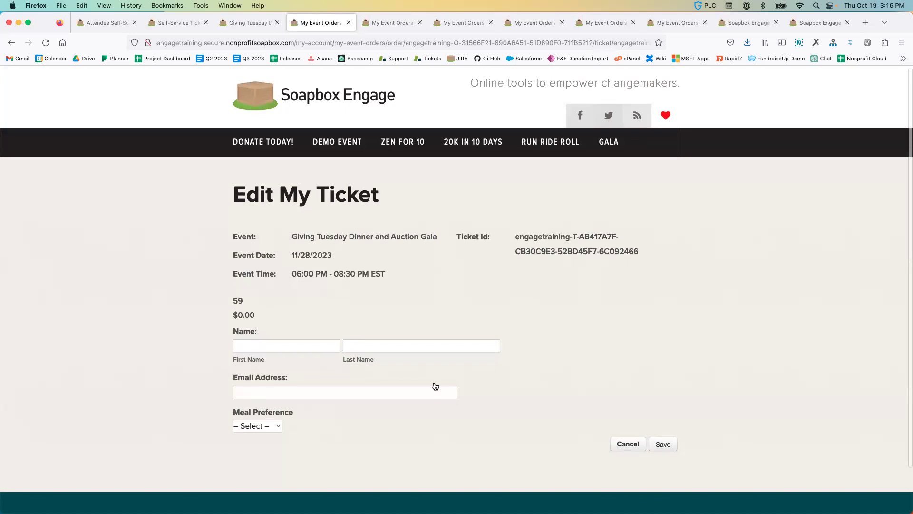
left_click(628, 444)
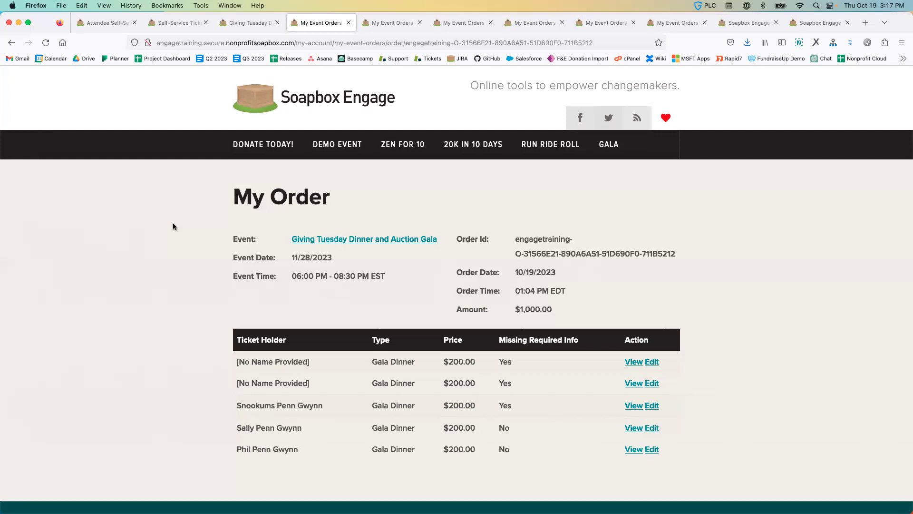
View the first unnamed ticket, return to the gala order, then reach the admin Events Control Panel.
left_click(636, 362)
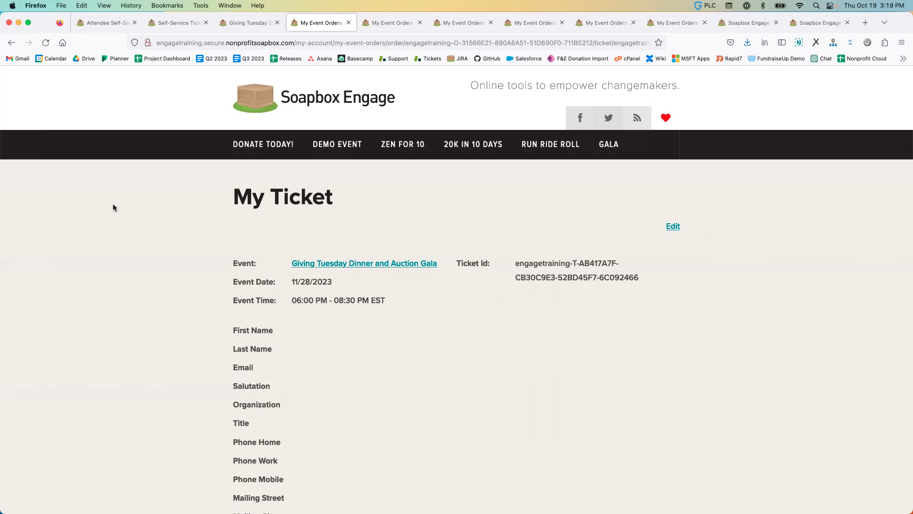
left_click(381, 261)
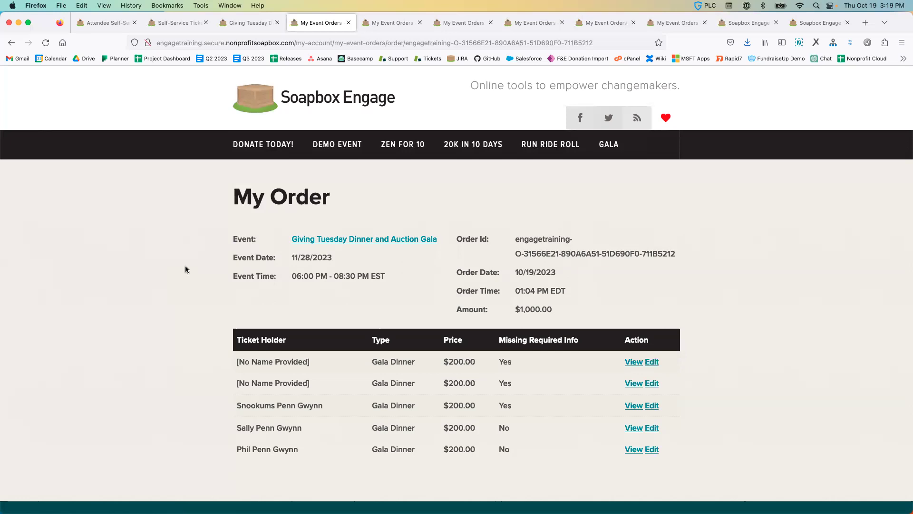
left_click(526, 22)
left_click(609, 23)
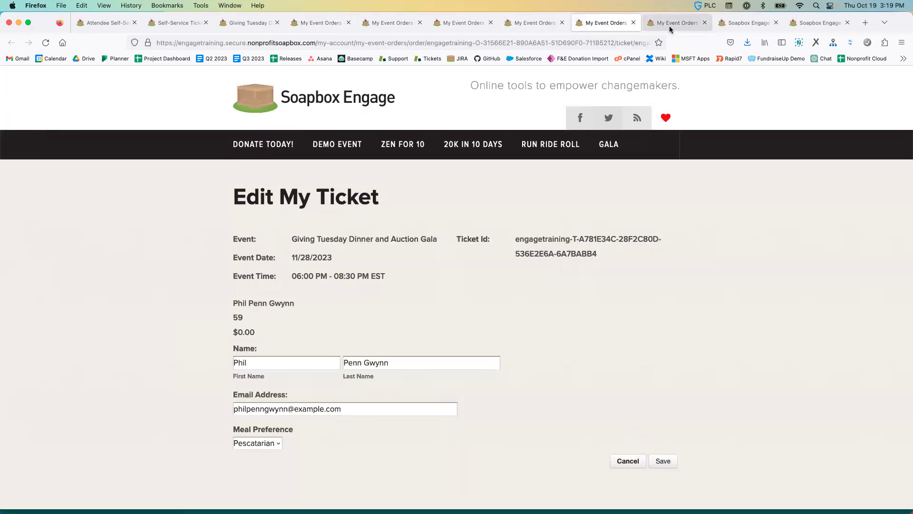
left_click(669, 28)
Go to the Control Panel via the App Launcher and open the Events Pages settings.
left_click(732, 24)
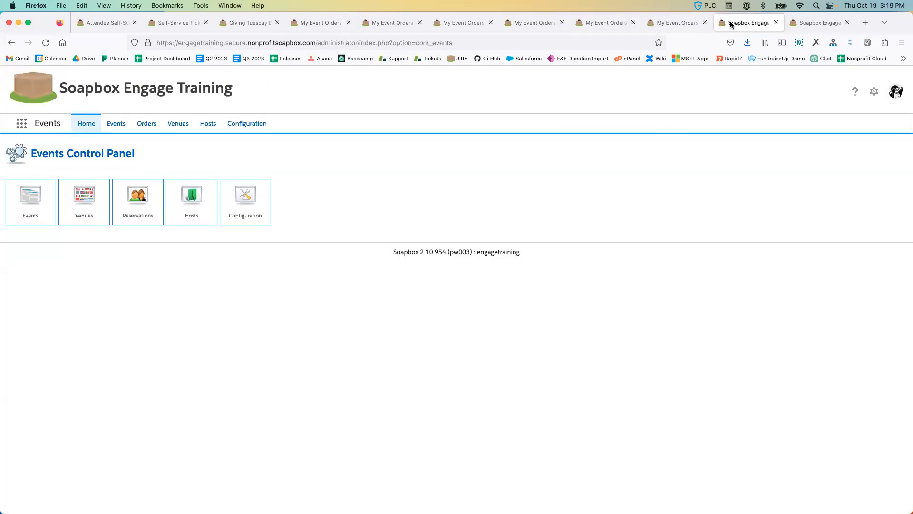
left_click(22, 123)
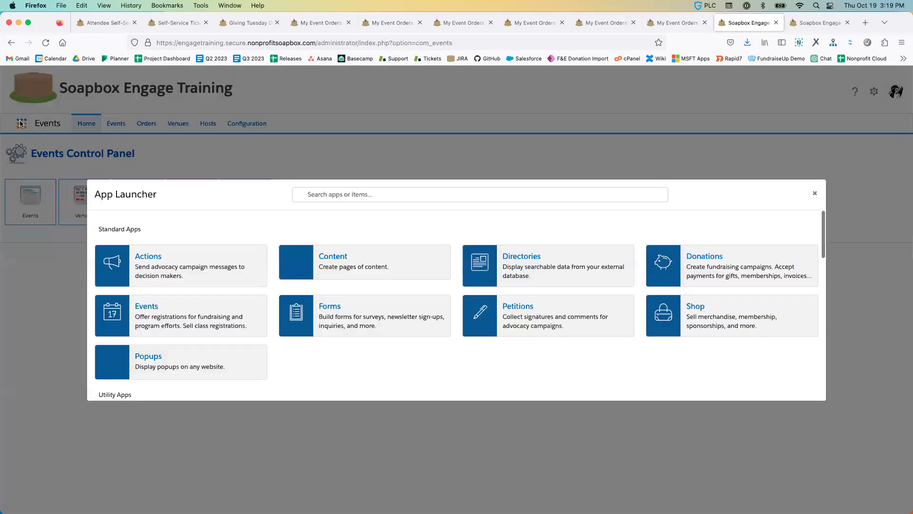
scroll(138, 261, "down", 2)
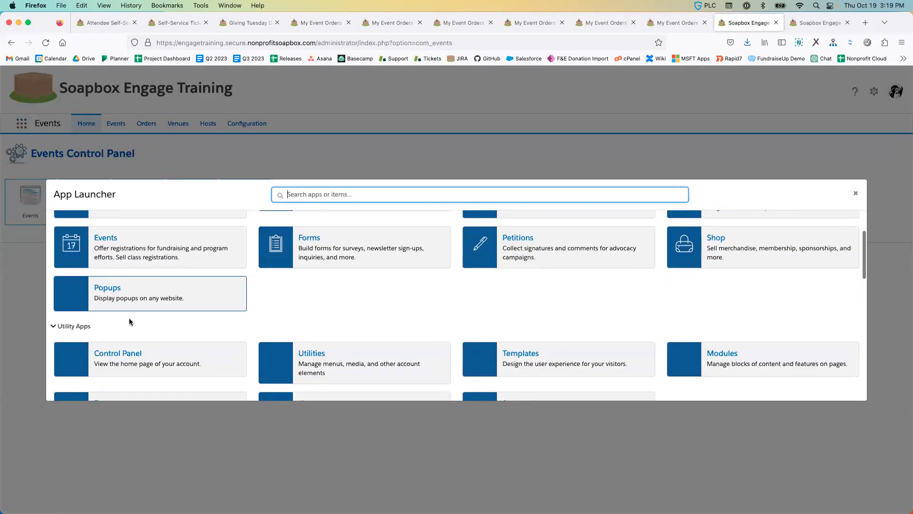
left_click(126, 354)
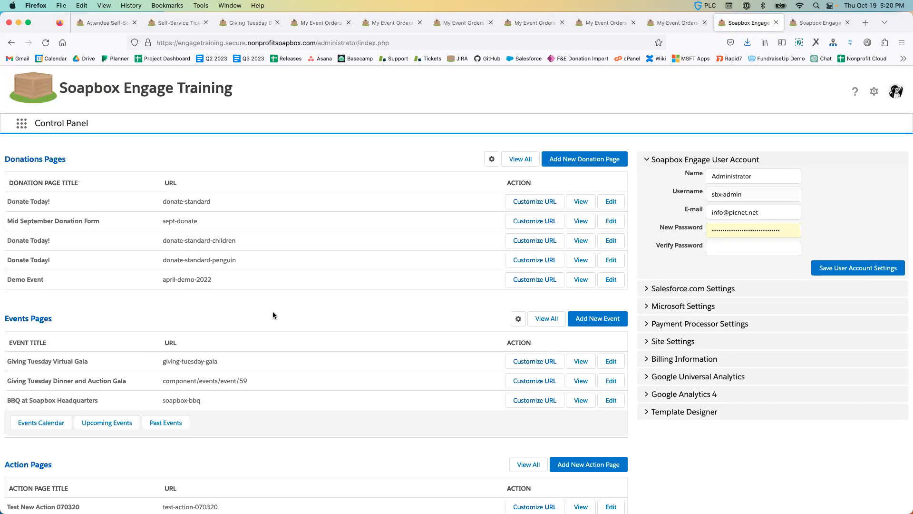
left_click(519, 319)
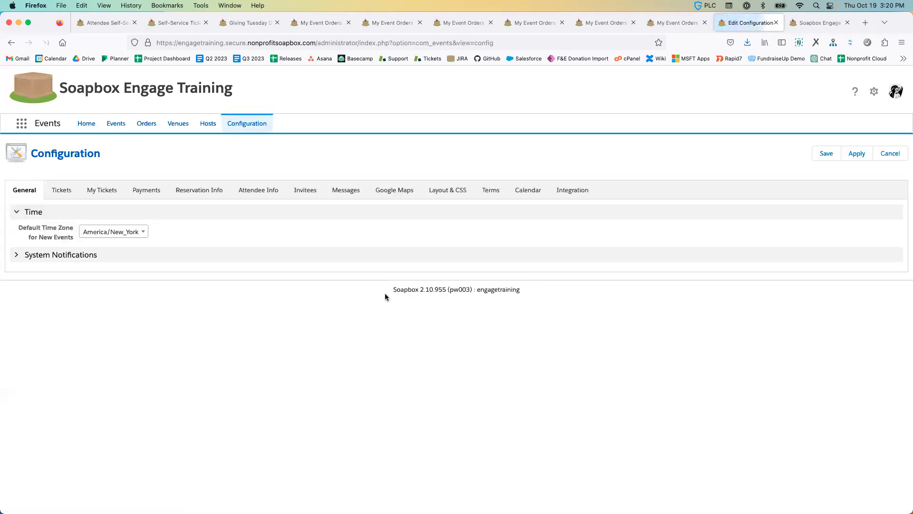
Show the My Tickets settings and expand Orders Page to view its title, intro and outro fields.
left_click(107, 193)
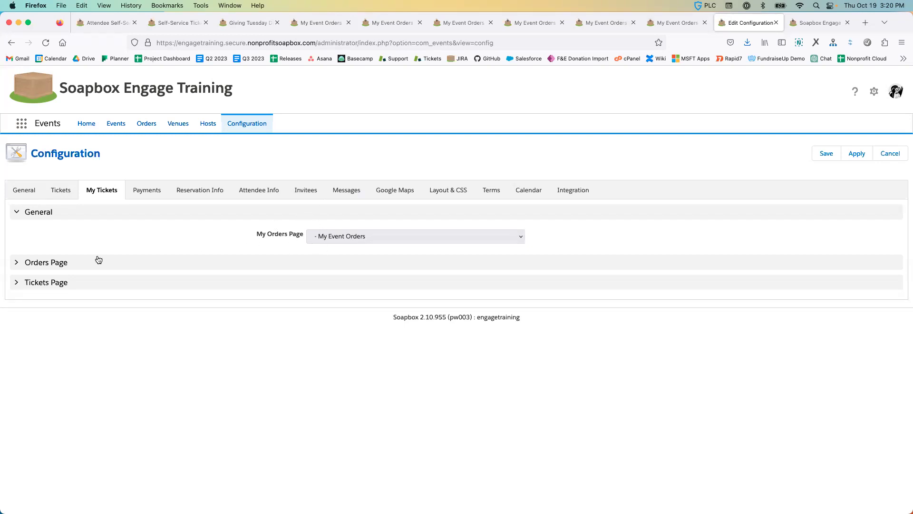
left_click(66, 267)
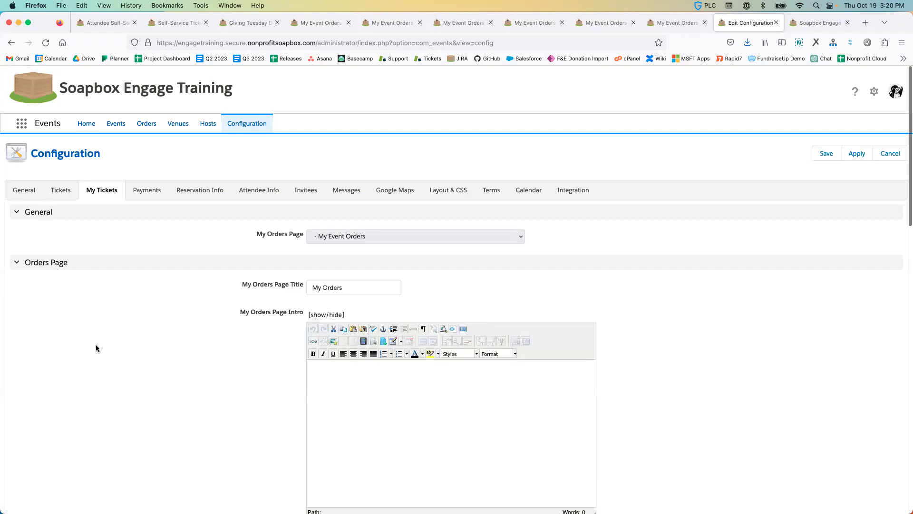
scroll(96, 344, "down", 2)
scroll(96, 344, "down", 2)
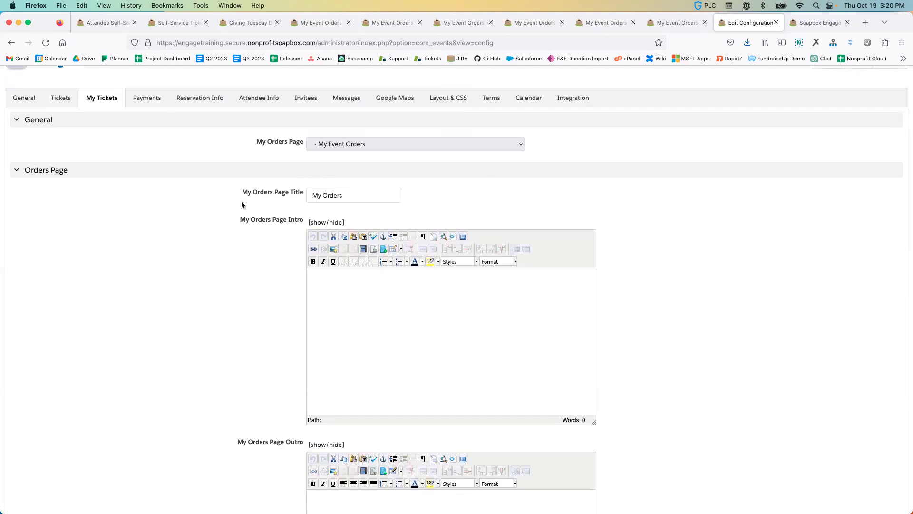
scroll(207, 275, "down", 2)
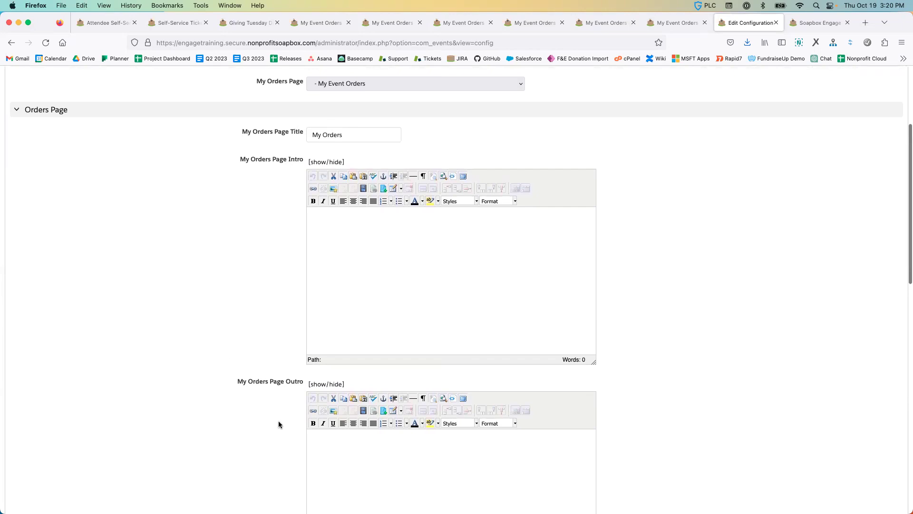
scroll(234, 418, "down", 10)
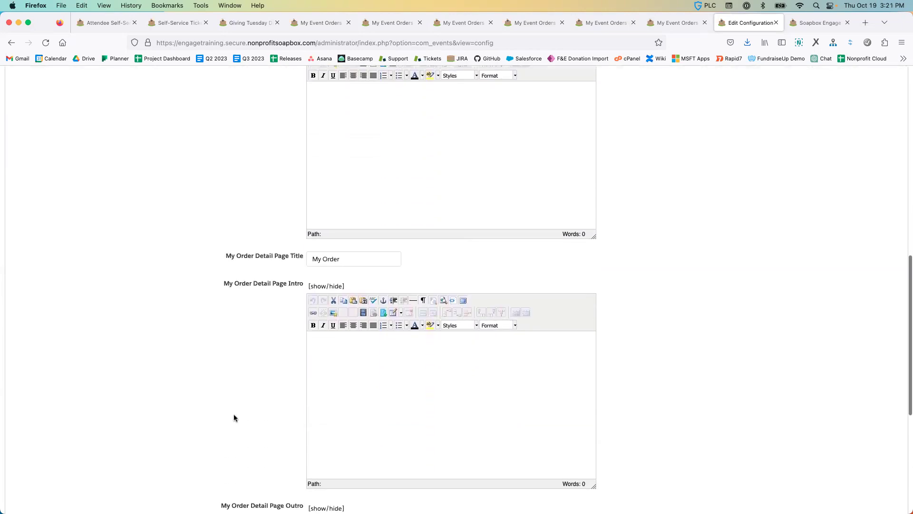
scroll(234, 417, "down", 3)
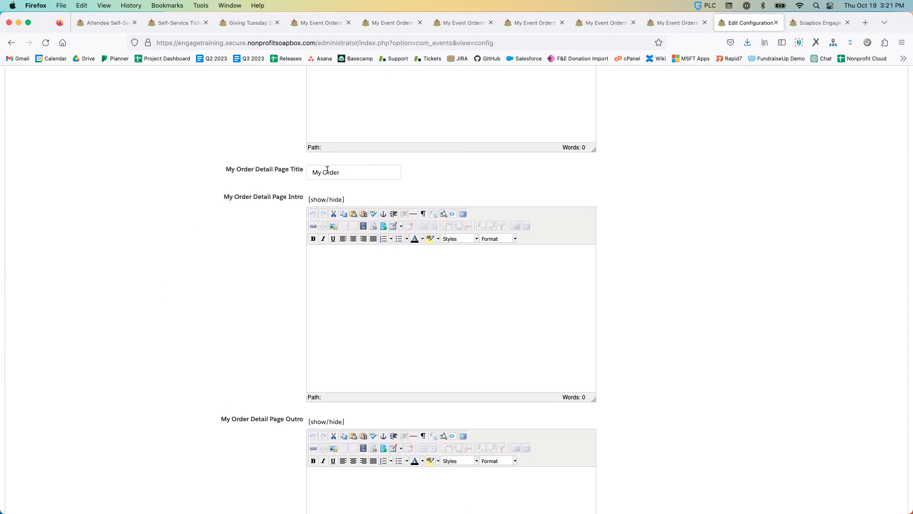
scroll(261, 247, "down", 1)
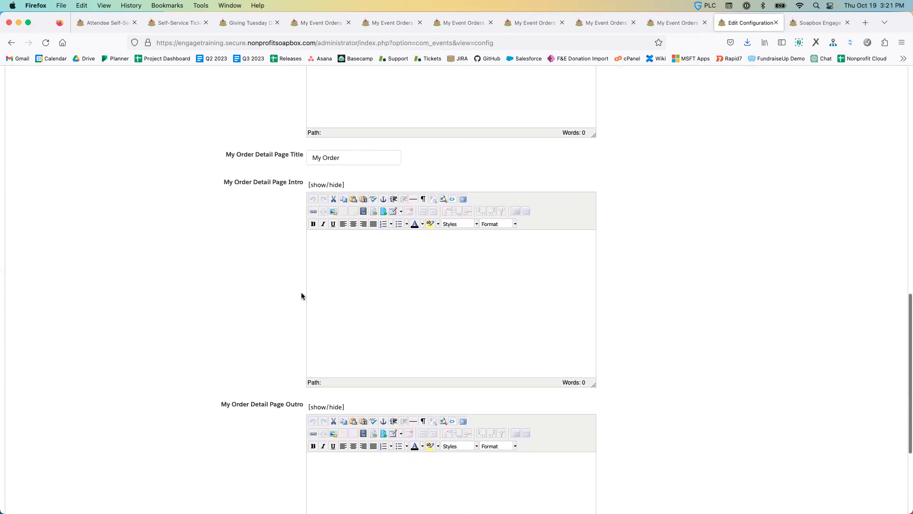
scroll(175, 434, "down", 5)
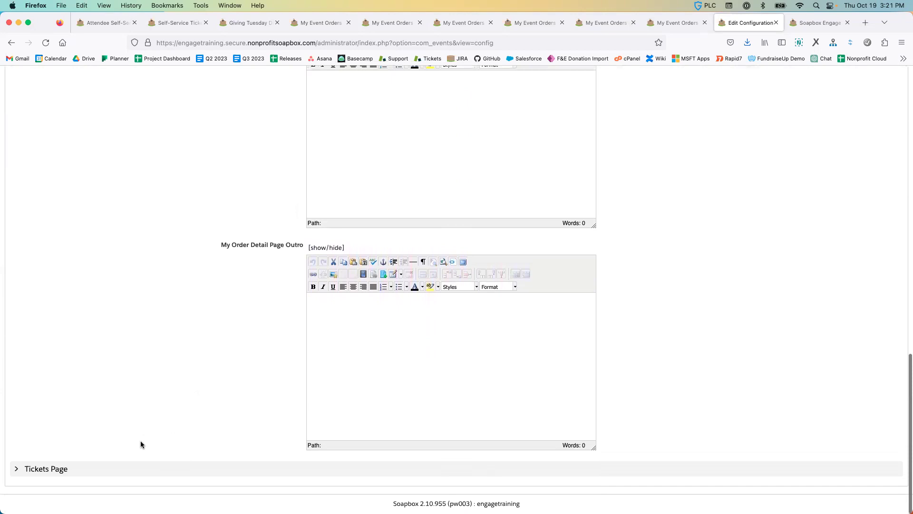
Expand the Tickets Page section to reveal the My Ticket and Edit My Ticket titles, then scroll back up.
left_click(47, 470)
scroll(78, 397, "down", 2)
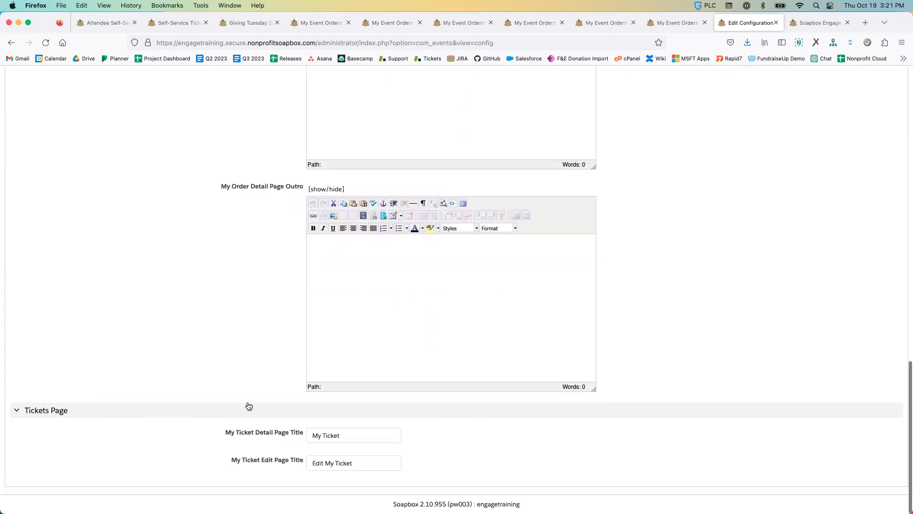
mouse_move(259, 438)
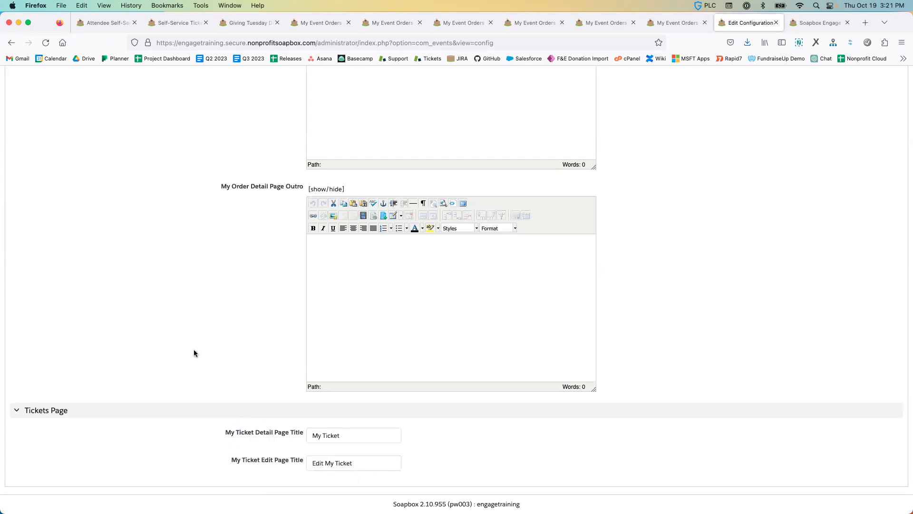
scroll(194, 351, "up", 1)
scroll(194, 353, "up", 15)
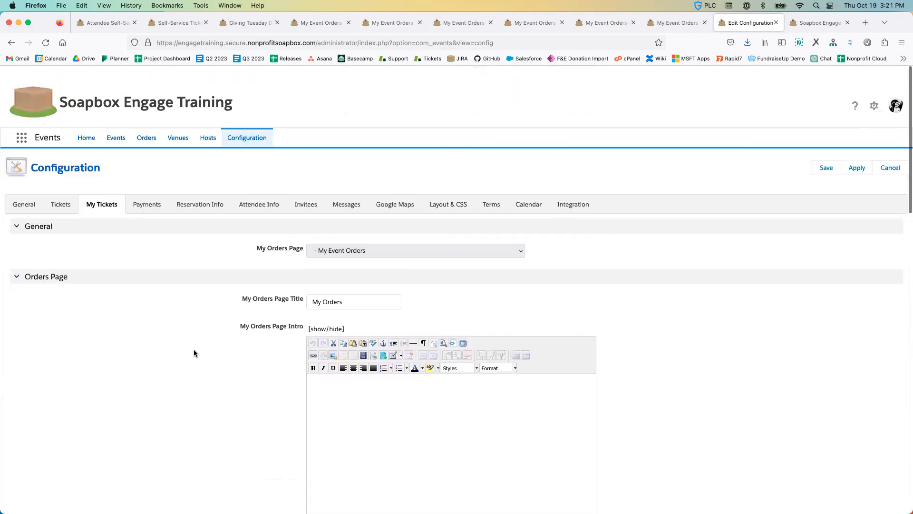
scroll(212, 370, "down", 2)
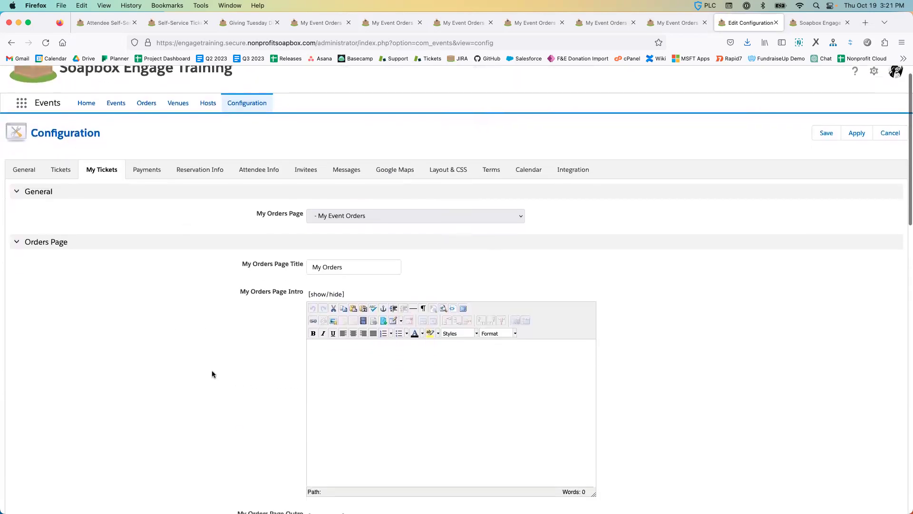
scroll(212, 370, "down", 2)
scroll(212, 370, "up", 3)
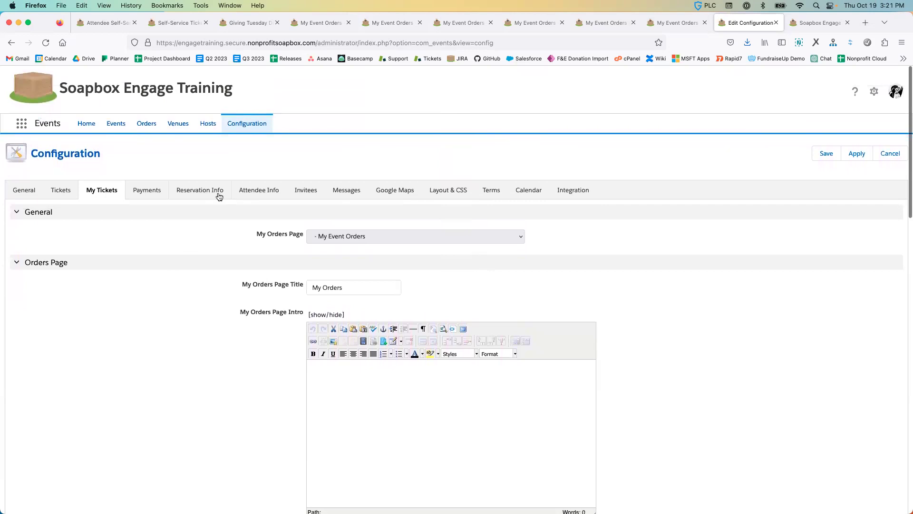
Discard the configuration changes, search events for 'gala', and open the Giving Tuesday Dinner and Auction Gala.
left_click(891, 154)
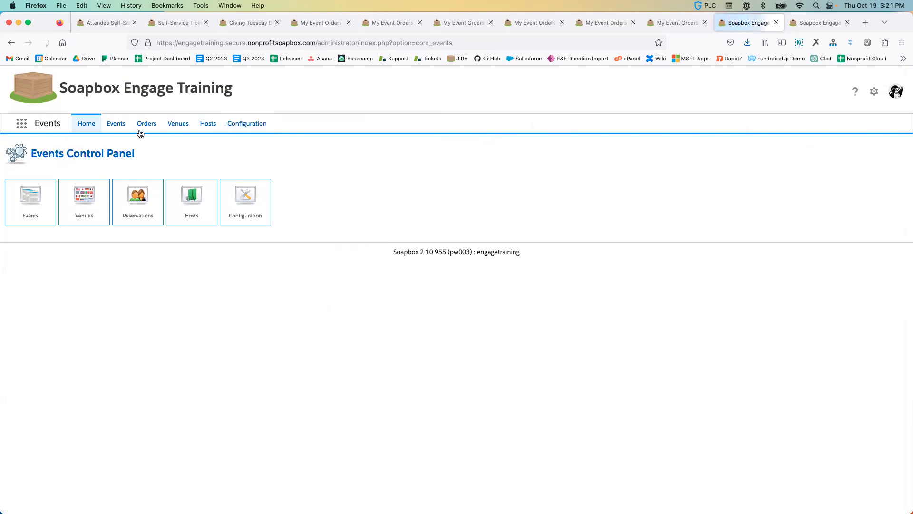
left_click(42, 197)
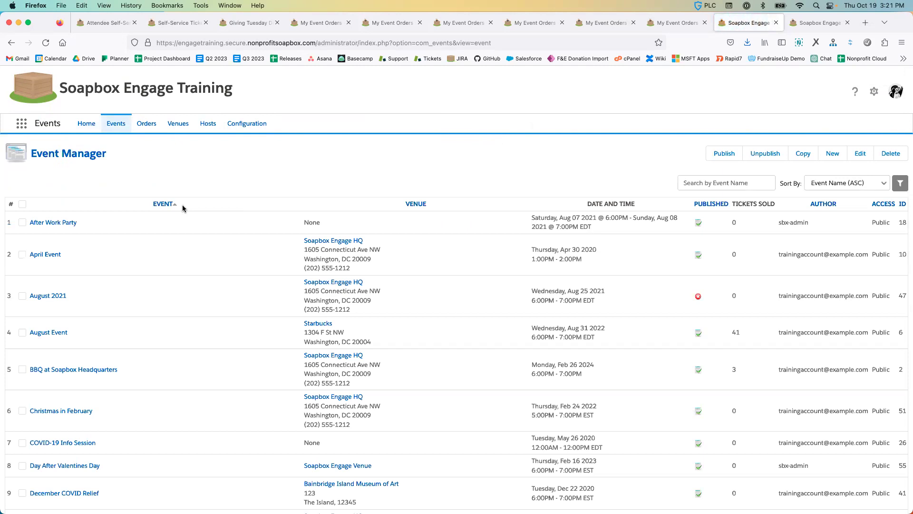
left_click(699, 185)
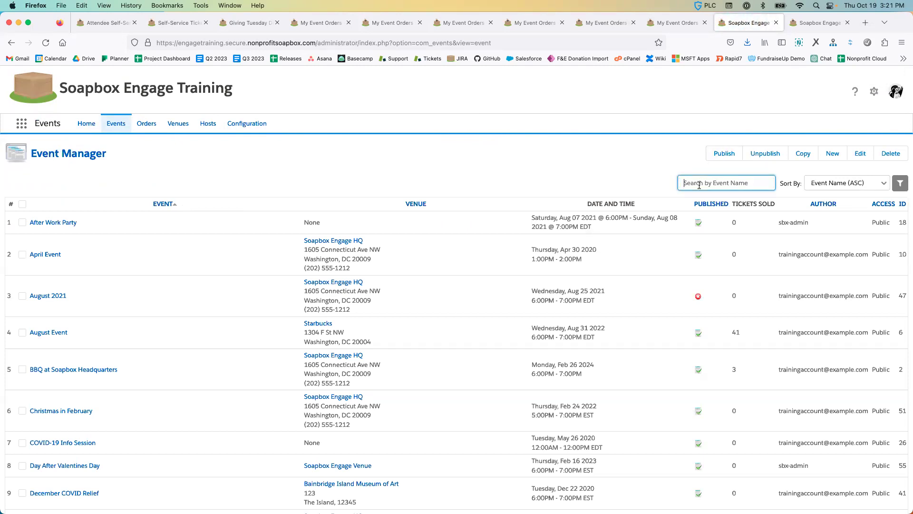
type("gala")
key("Return")
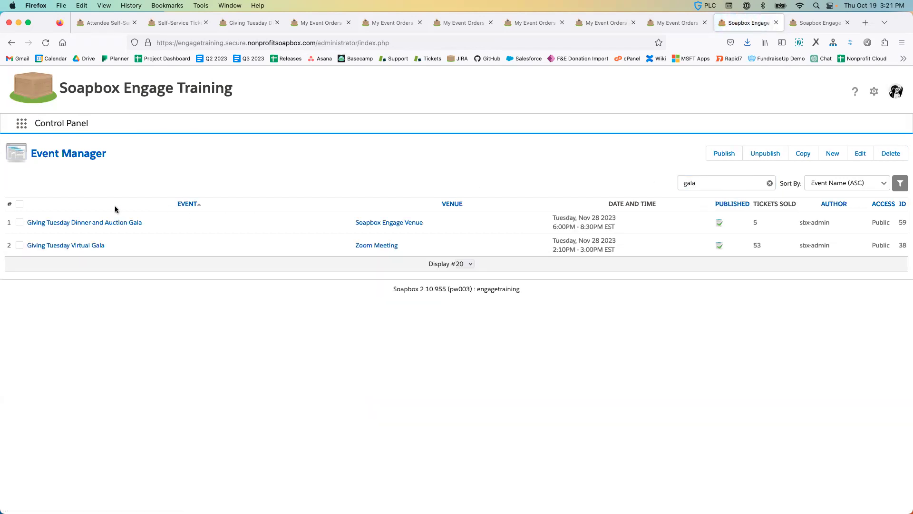
left_click(99, 222)
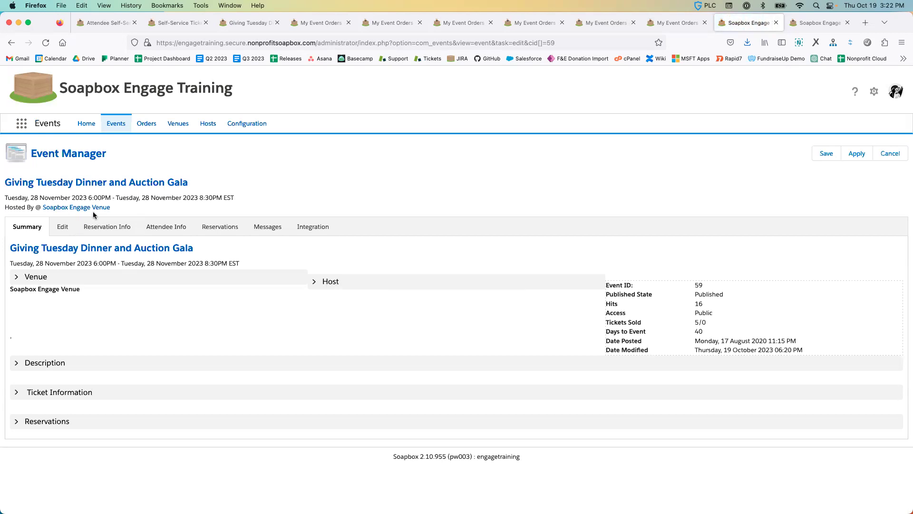
left_click(64, 228)
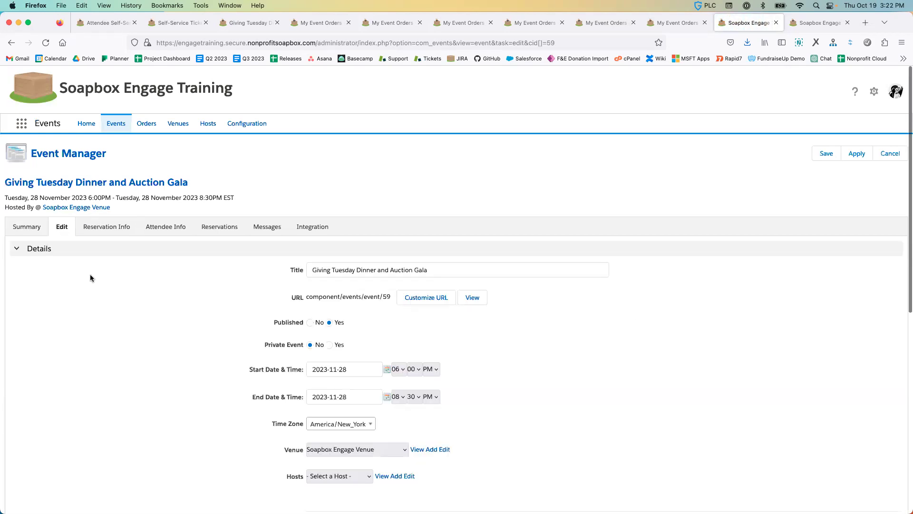
Expand the gala event's Self-Service section to review ticket editing allowed until 2023-11-24.
scroll(81, 317, "down", 2)
scroll(81, 320, "up", 1)
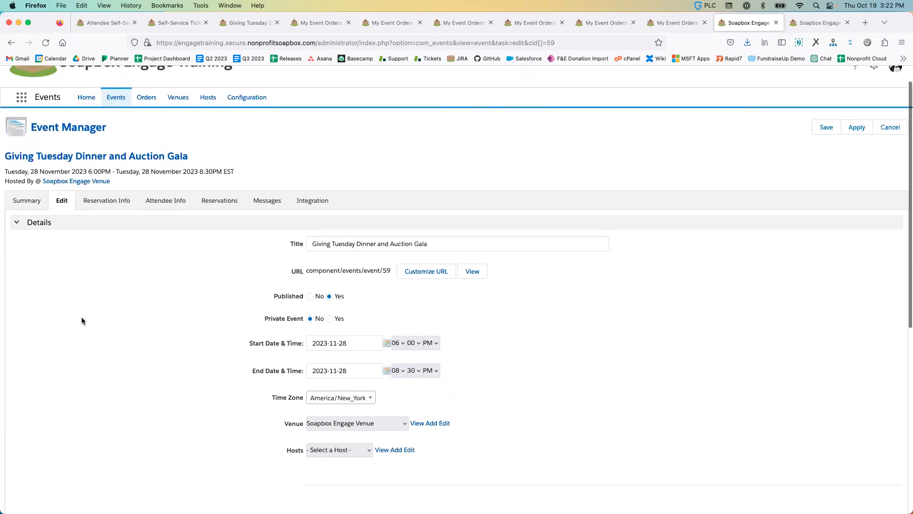
scroll(75, 301, "down", 10)
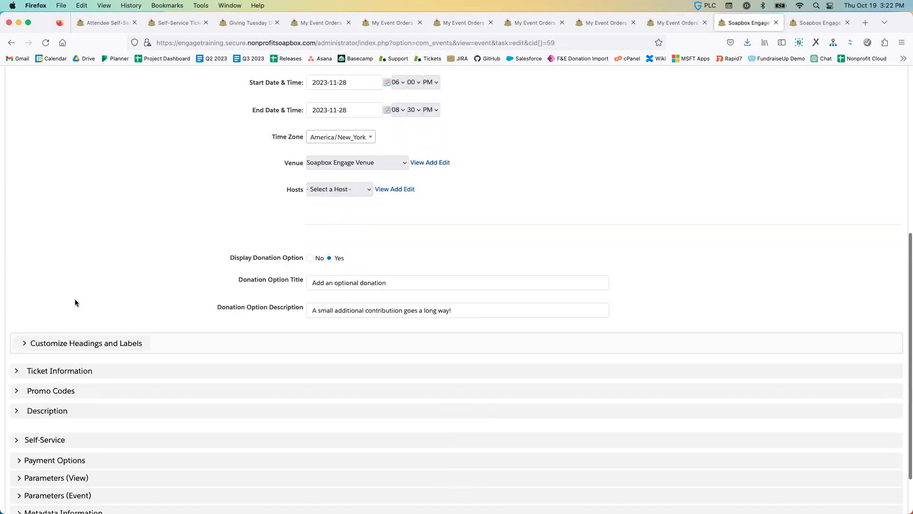
left_click(63, 381)
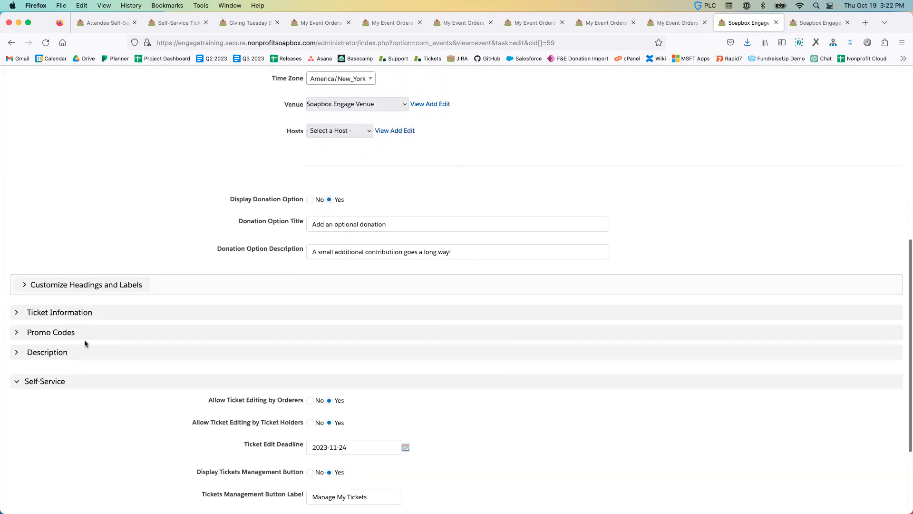
scroll(86, 343, "down", 3)
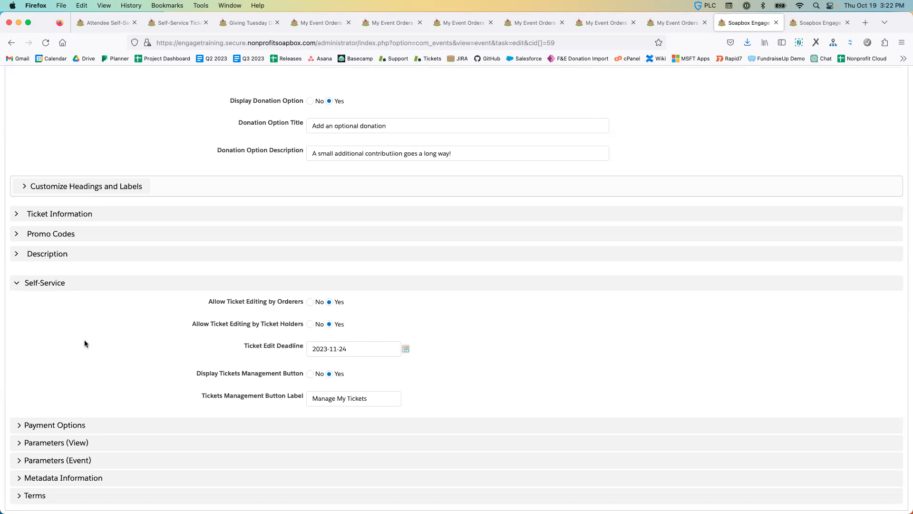
mouse_move(214, 305)
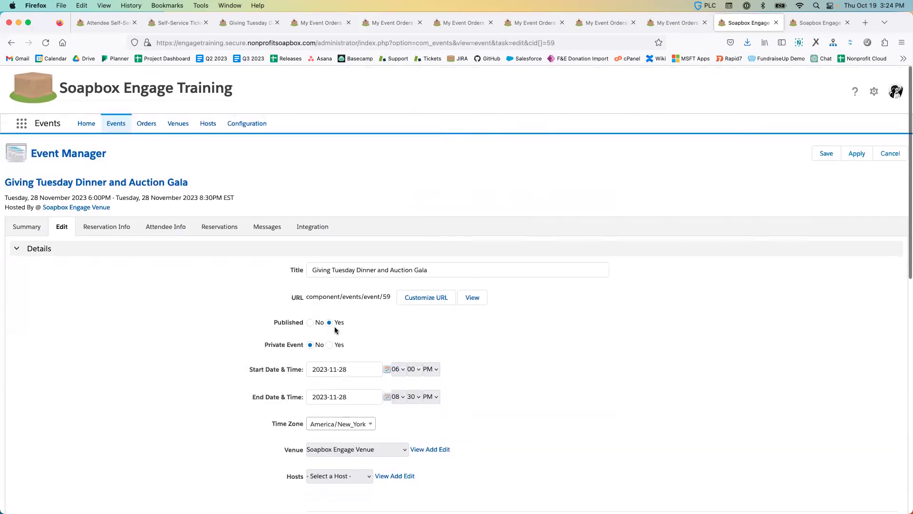
scroll(247, 350, "down", 9)
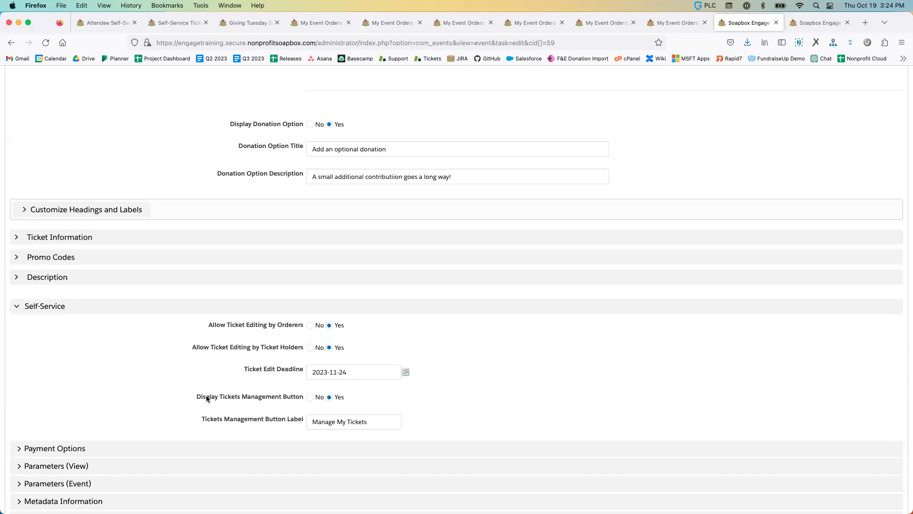
mouse_move(255, 400)
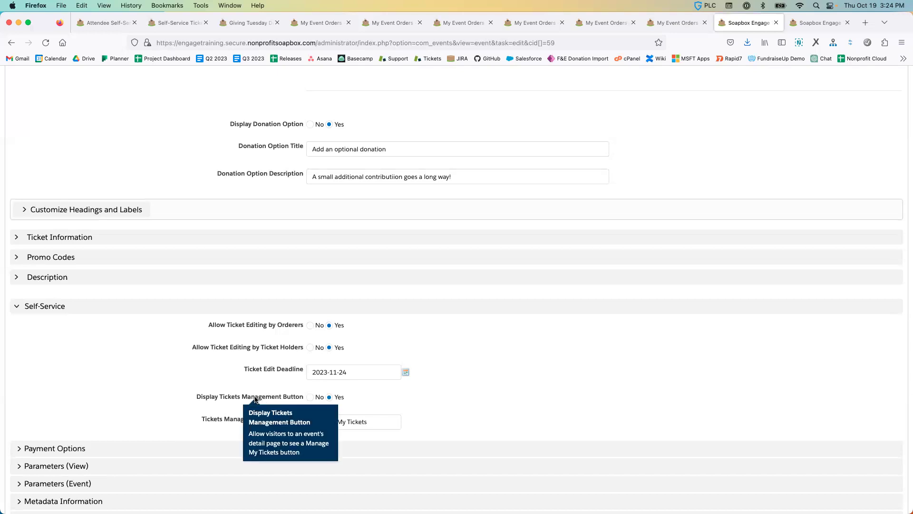
Preview the public gala page and the customer's order pages, then return to the admin event editor.
left_click(251, 22)
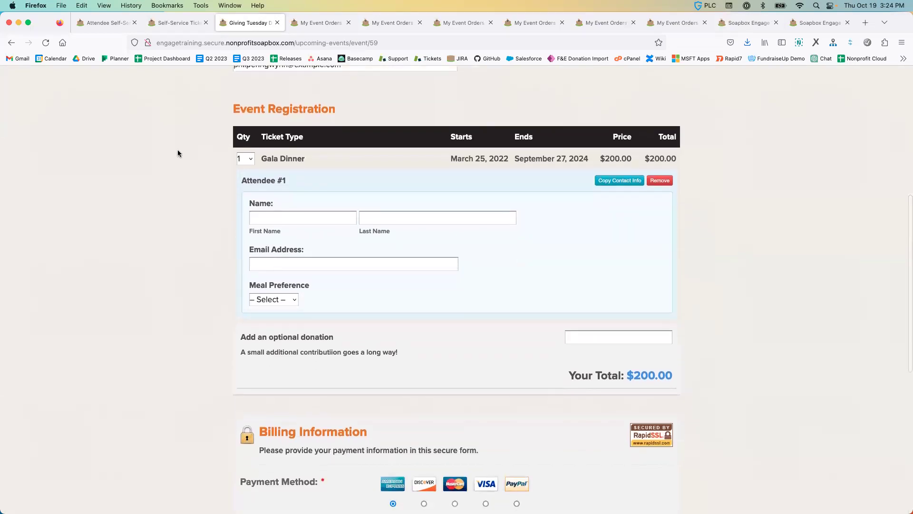
left_click(11, 42)
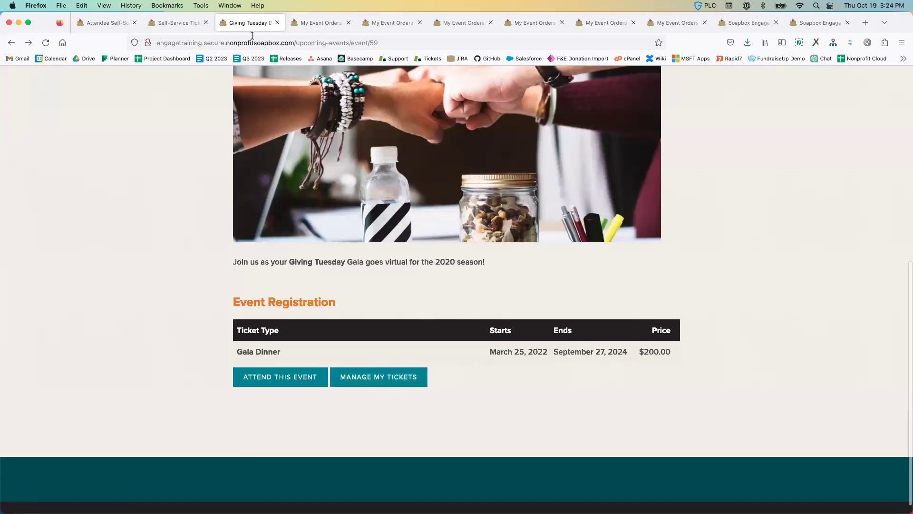
left_click(183, 24)
left_click(298, 27)
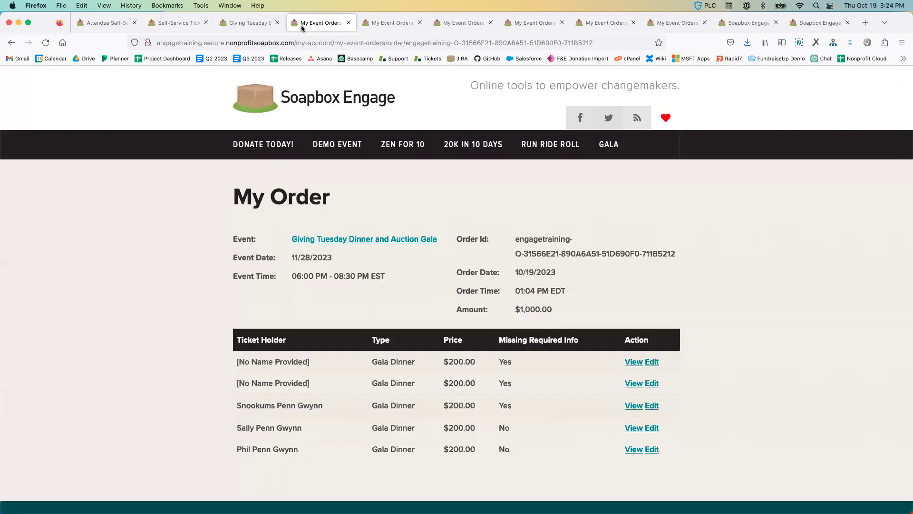
left_click(385, 26)
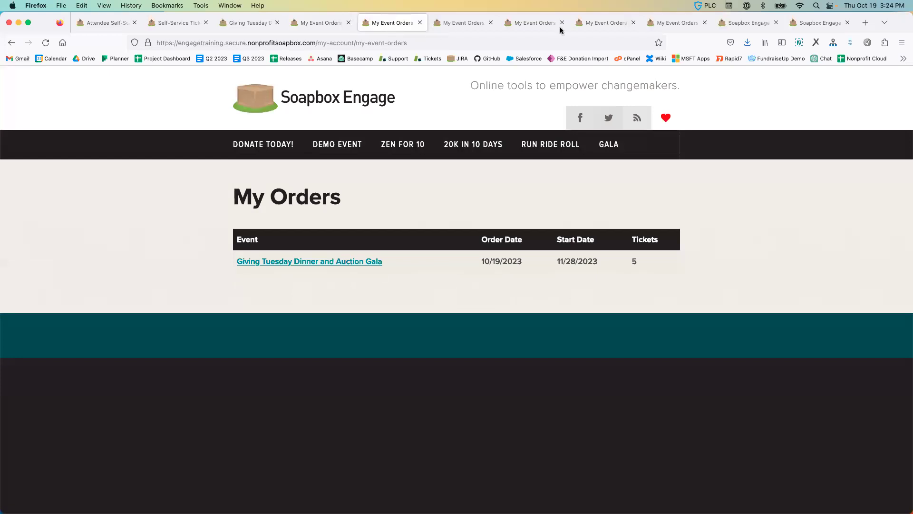
left_click(756, 26)
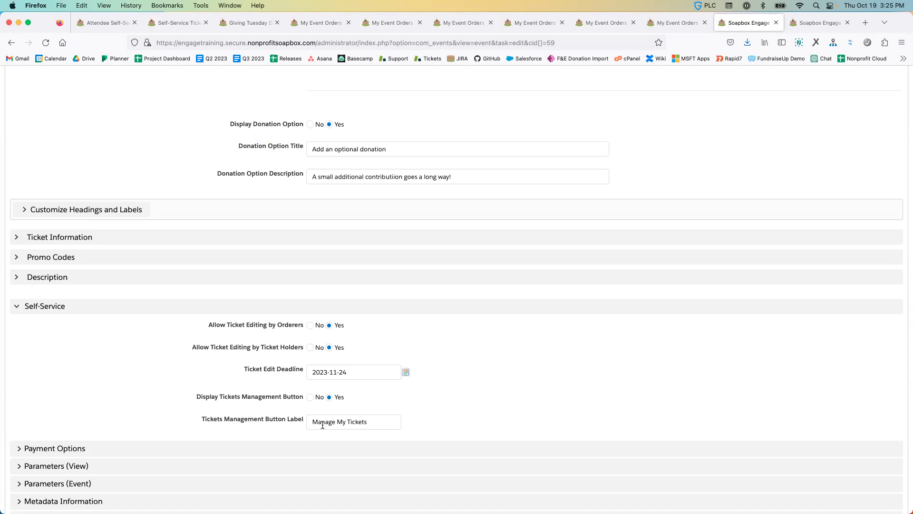
mouse_move(219, 402)
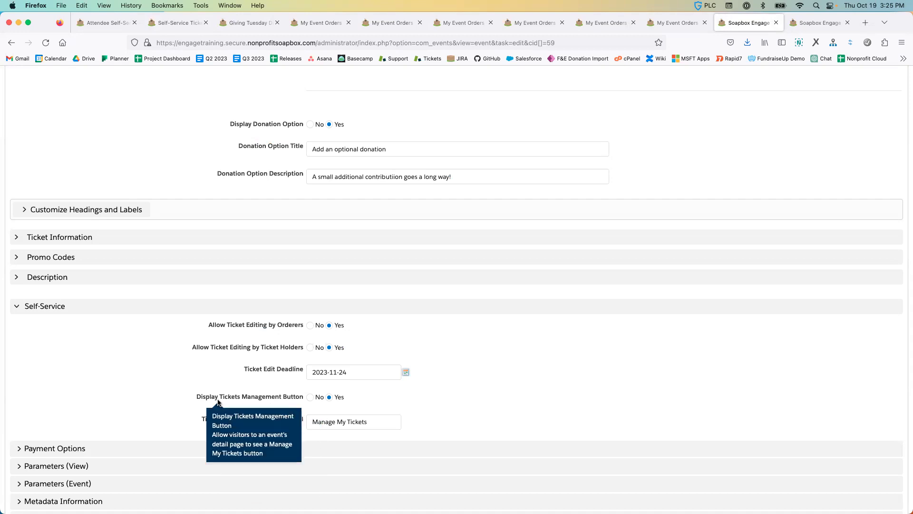
scroll(151, 397, "up", 2)
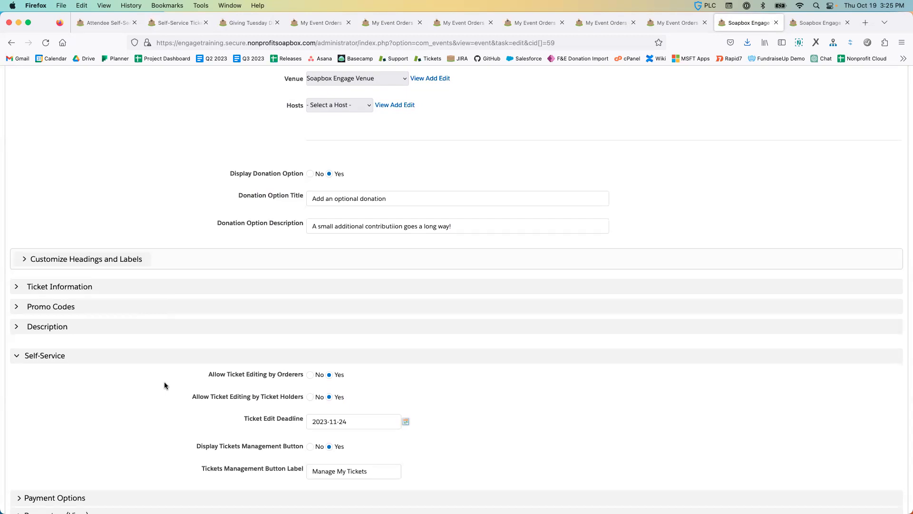
scroll(118, 388, "up", 10)
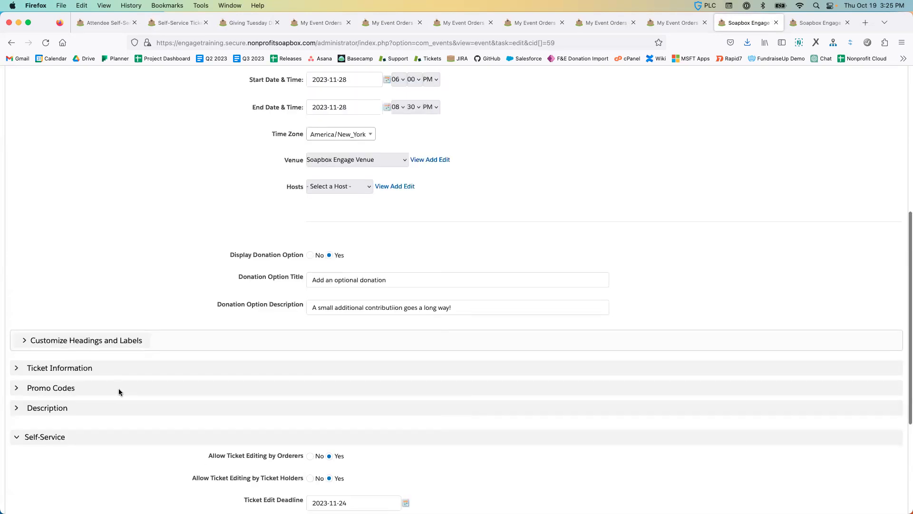
On the Attendee Info tab, expand Custom Microsoft Dynamics for Marketing Fields to show Meal Preference.
left_click(172, 226)
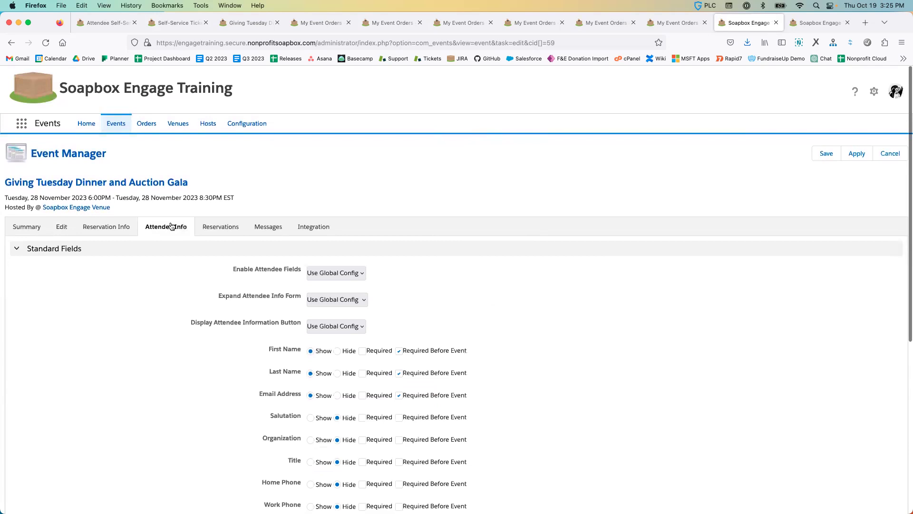
scroll(136, 305, "down", 1)
scroll(136, 306, "down", 4)
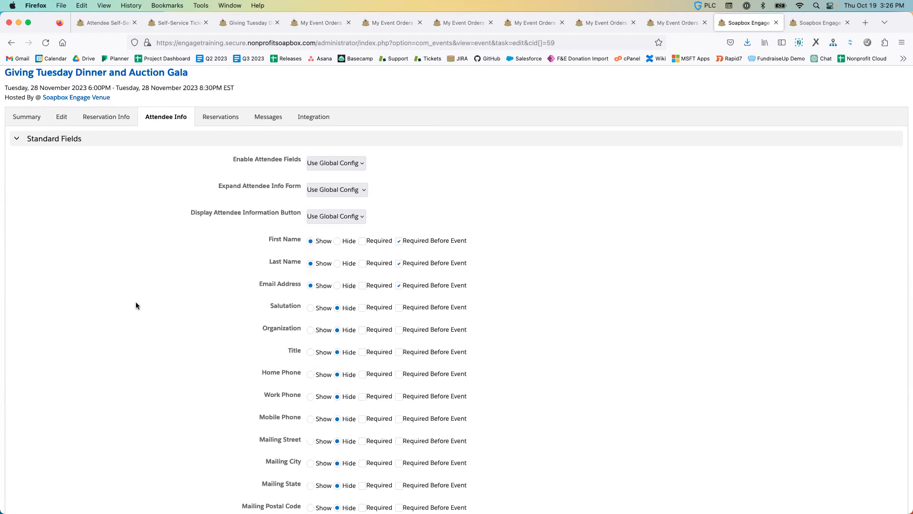
scroll(136, 305, "down", 1)
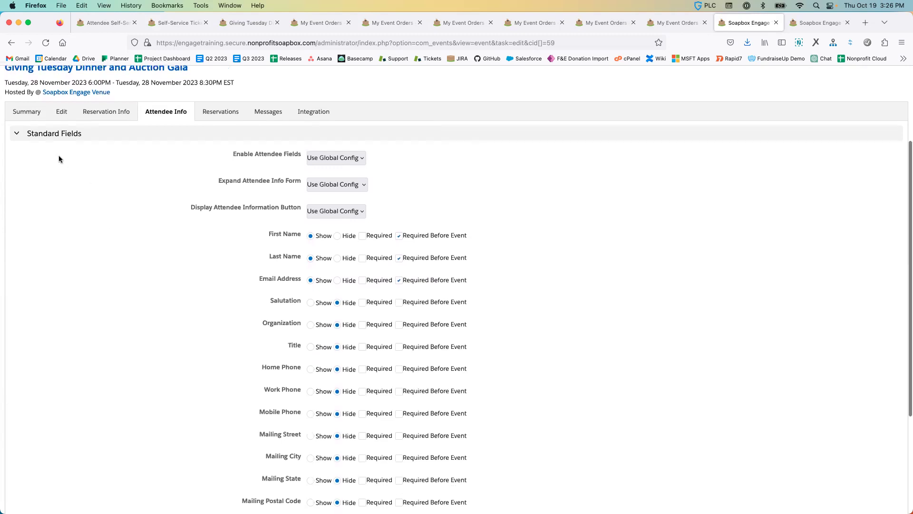
scroll(167, 289, "down", 5)
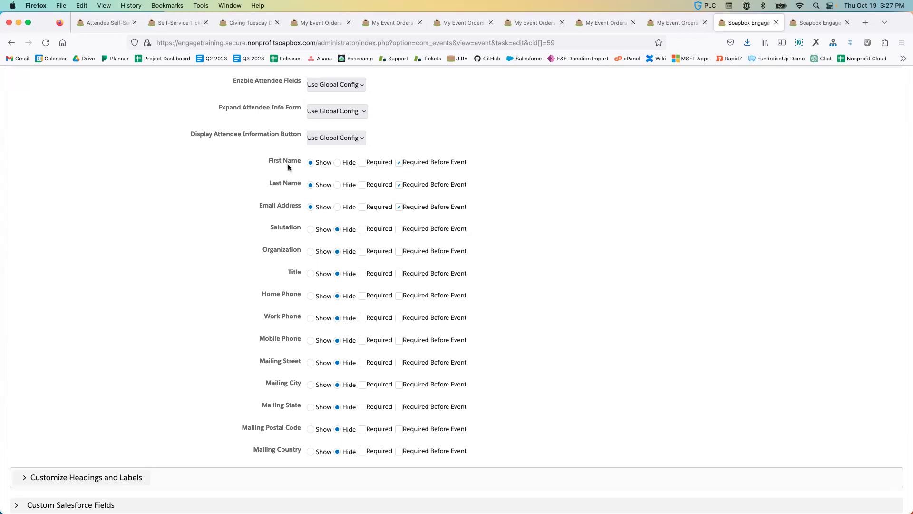
scroll(180, 245, "down", 3)
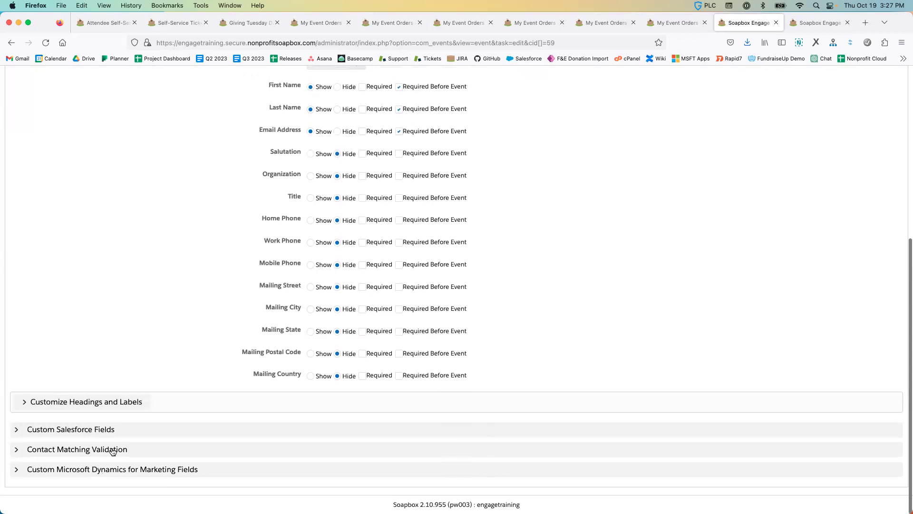
left_click(148, 471)
scroll(179, 332, "down", 1)
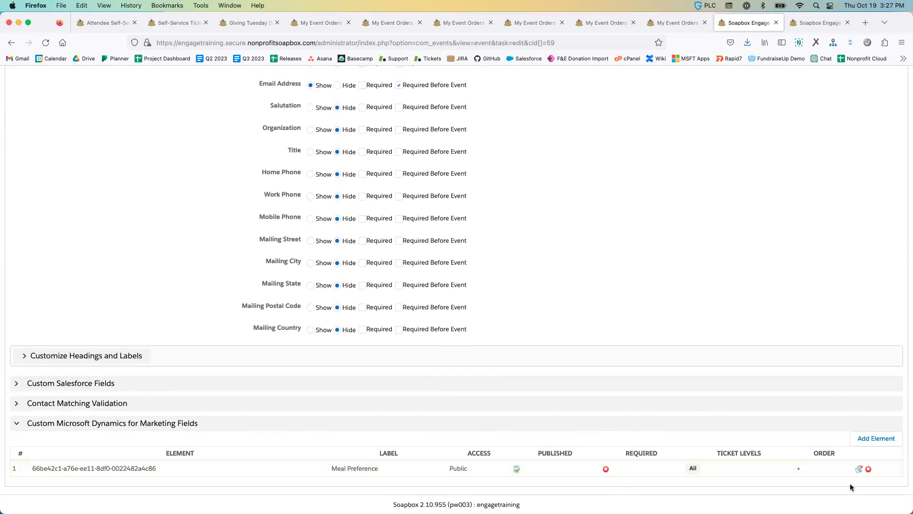
In the Meal Preference element settings, allow orderers and ticket holders to view and edit it in the portal.
left_click(859, 470)
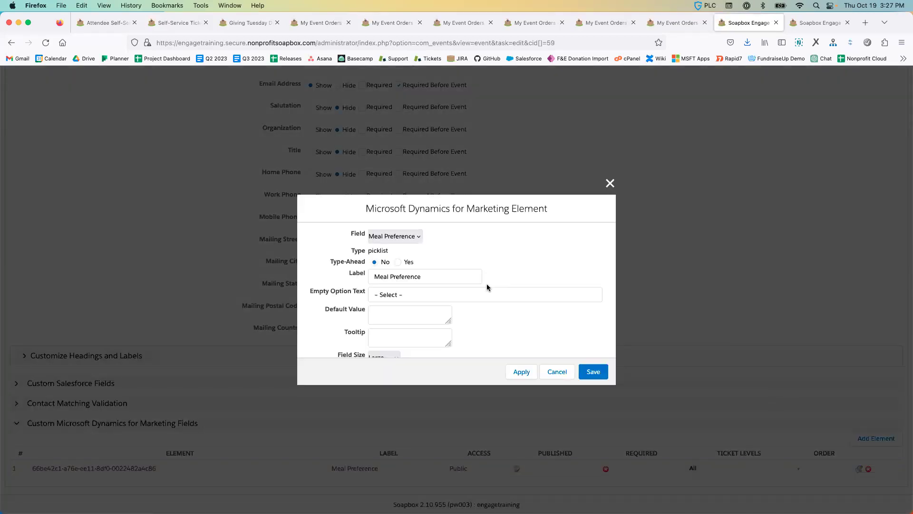
scroll(486, 283, "down", 1)
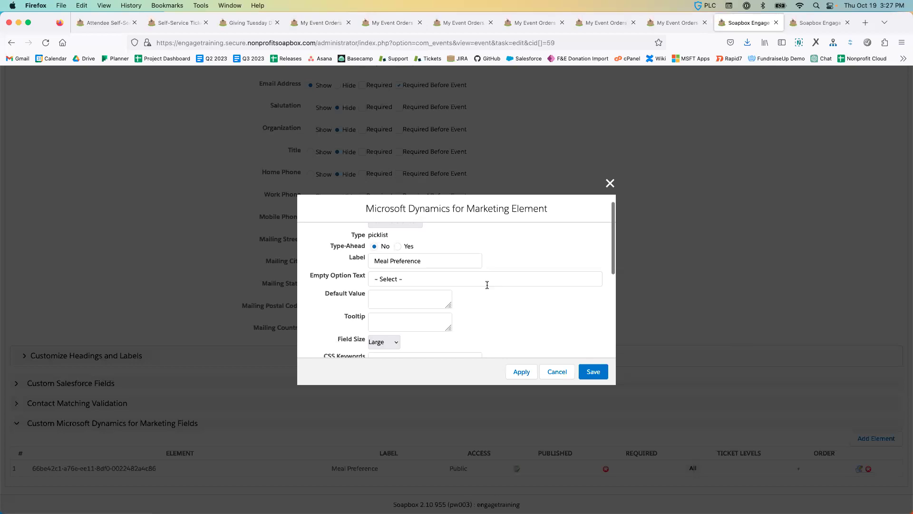
scroll(487, 284, "down", 5)
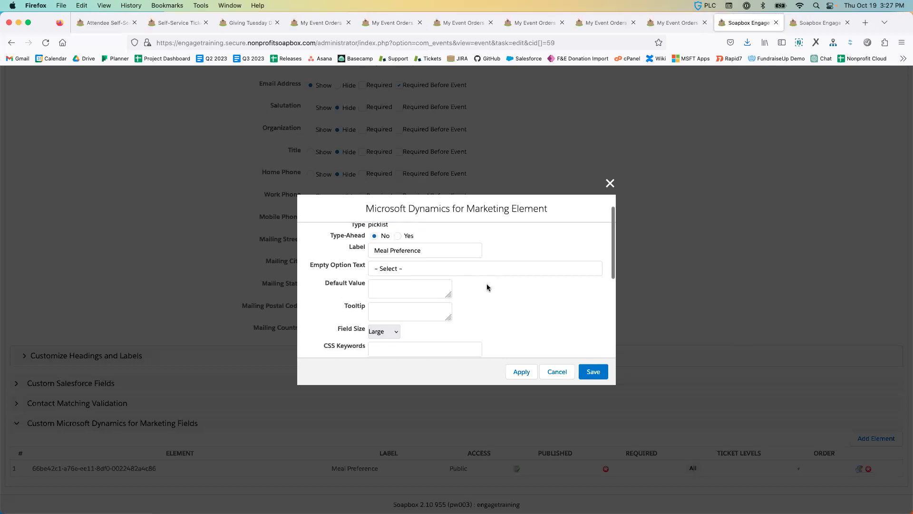
scroll(486, 284, "down", 1)
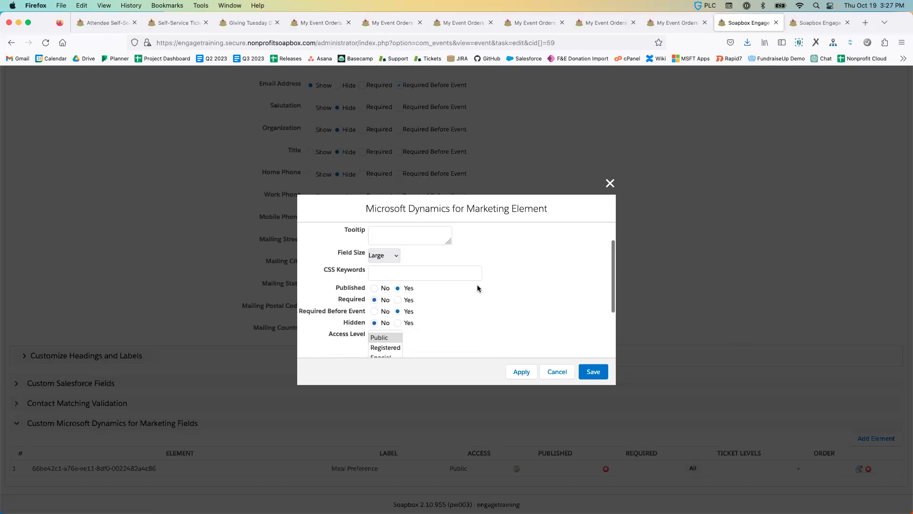
mouse_move(339, 312)
scroll(458, 302, "down", 10)
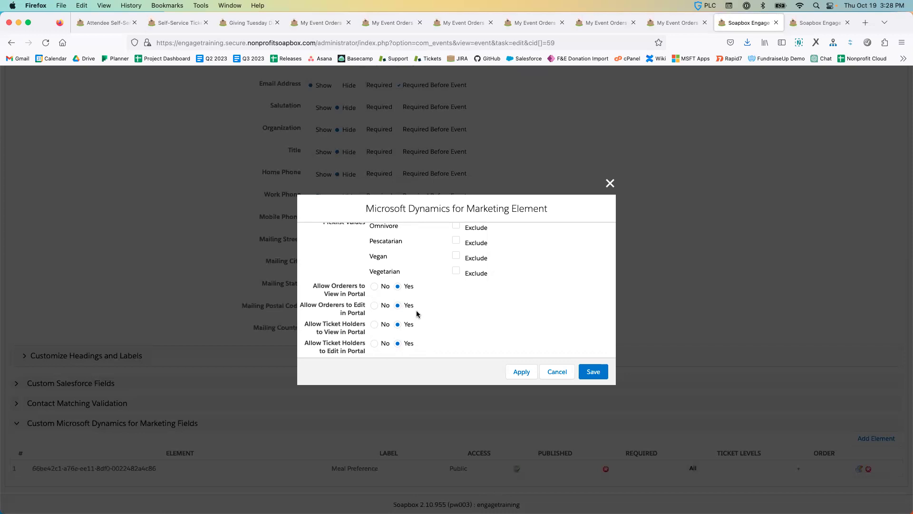
Close the element dialog and the Event Manager editor without saving, returning to the gala events list.
left_click(555, 371)
scroll(592, 331, "up", 5)
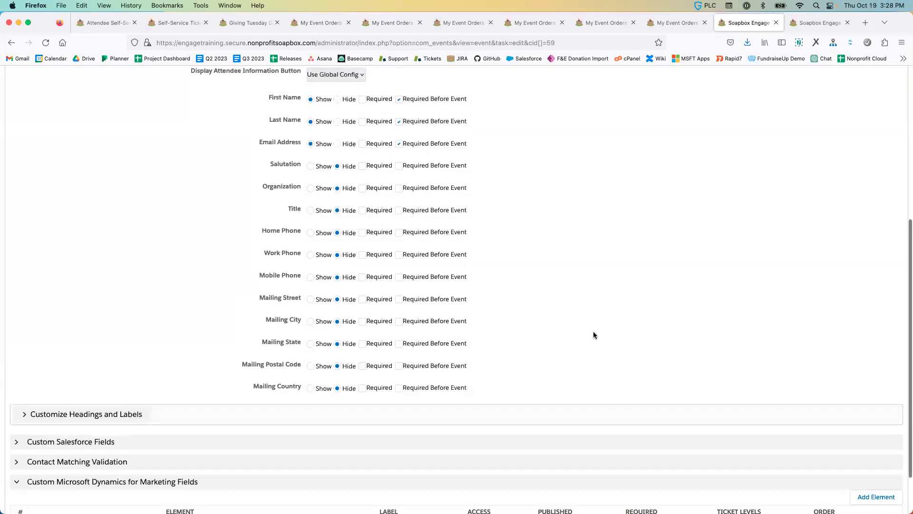
scroll(593, 331, "up", 3)
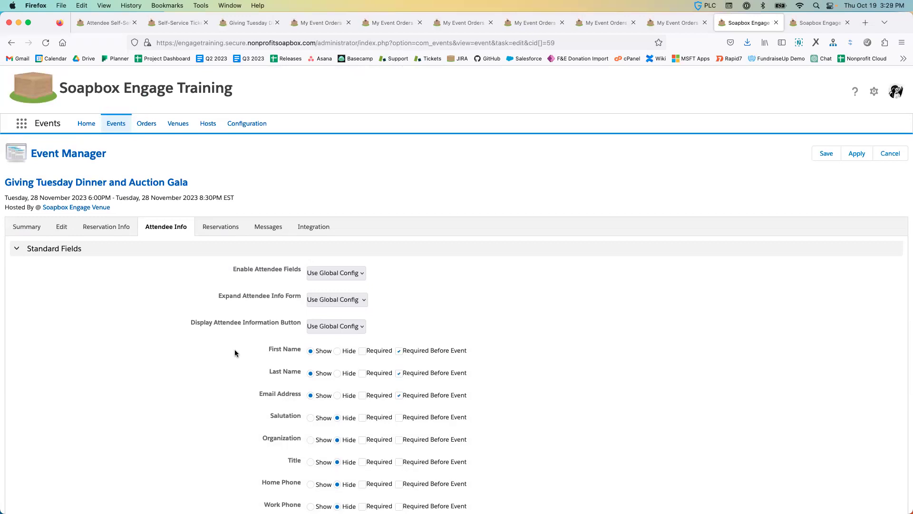
scroll(213, 359, "down", 1)
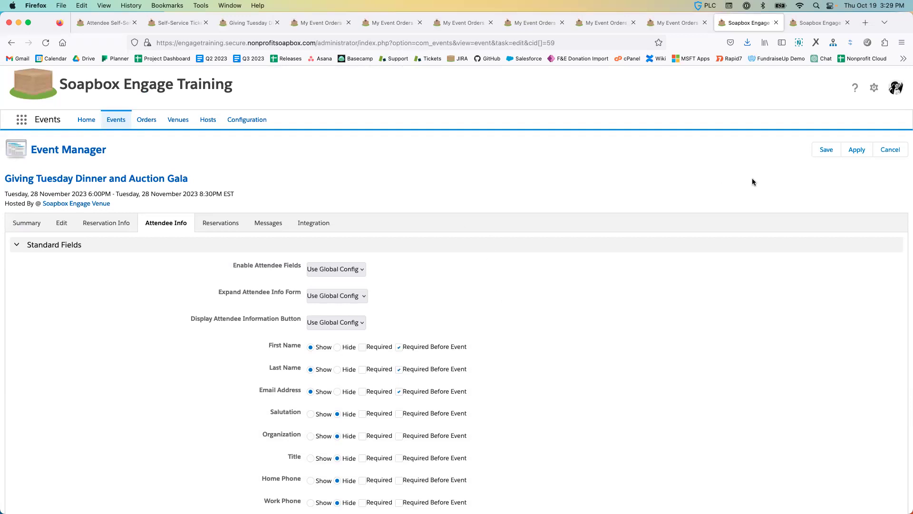
left_click(889, 151)
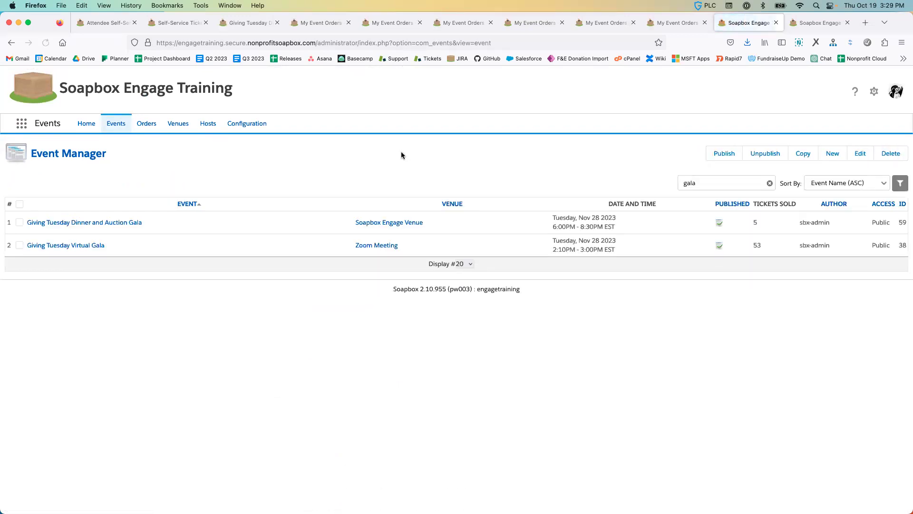
In Orders, view by order and open the Dinner and Auction Gala order's $1,000.00 reservation.
left_click(147, 123)
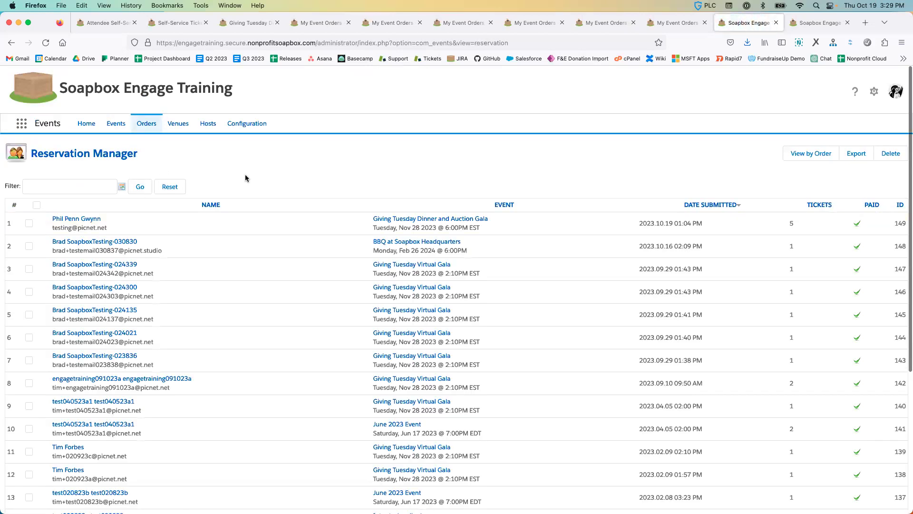
left_click(813, 155)
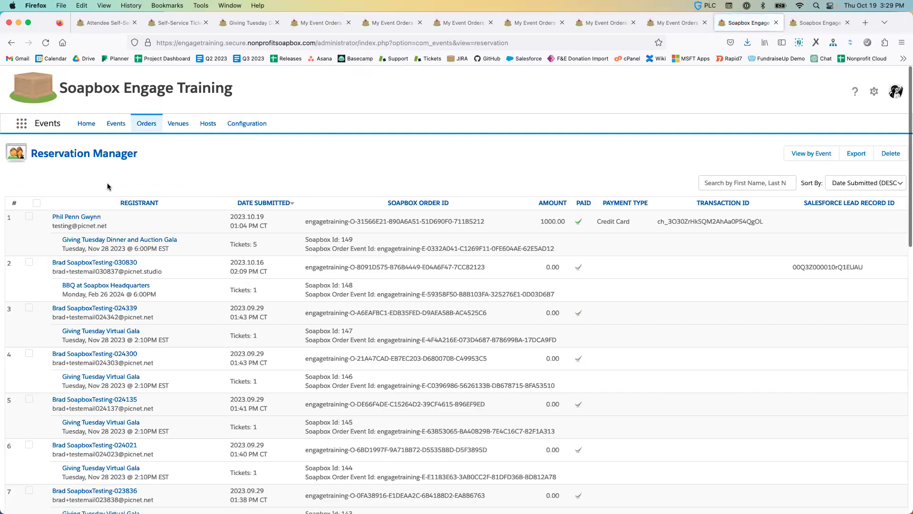
left_click(94, 218)
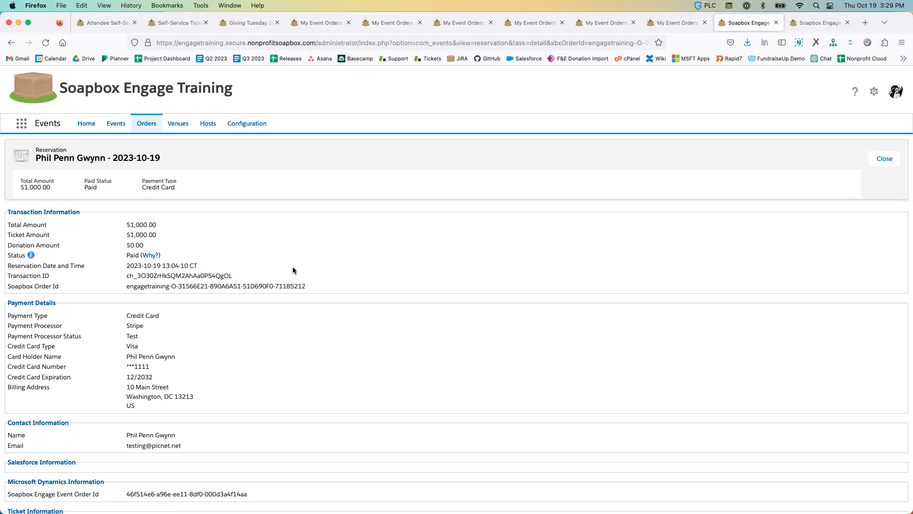
Open the first $200.00 Gala Dinner ticket from the order's Ticket Information list.
scroll(293, 267, "down", 1)
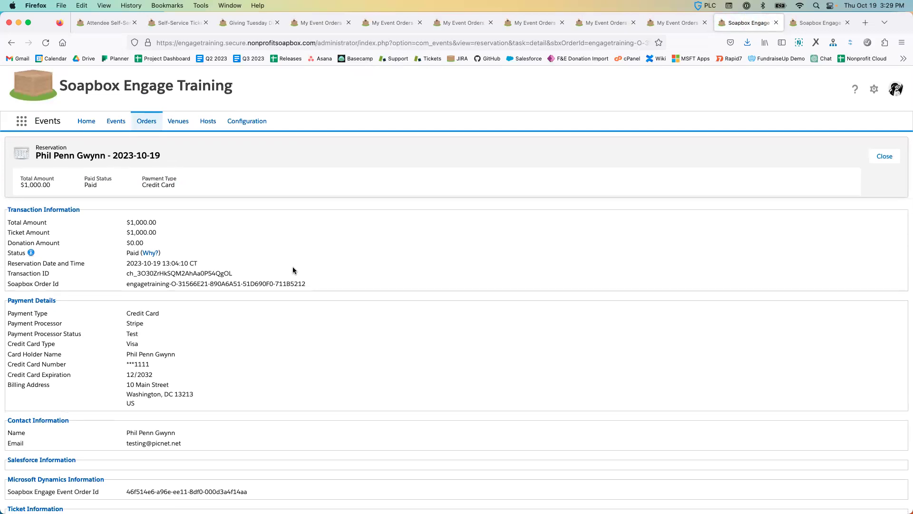
scroll(293, 268, "down", 5)
scroll(293, 270, "down", 3)
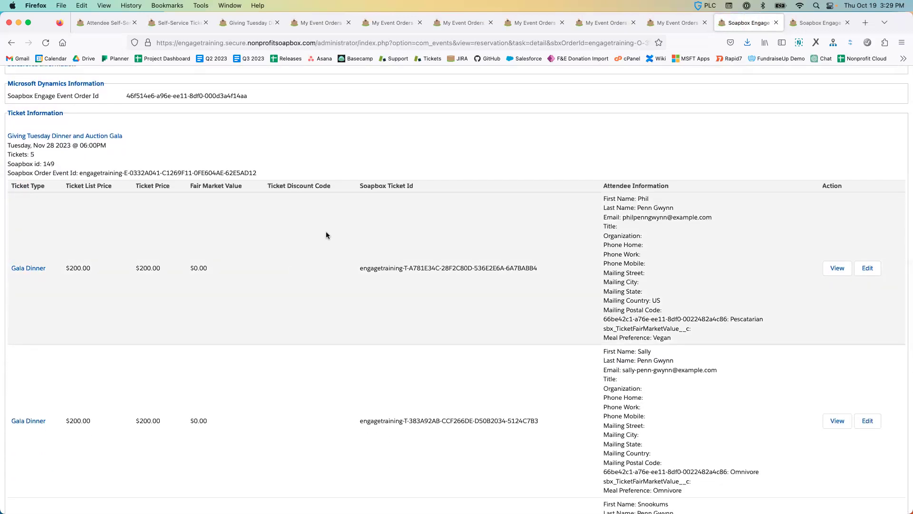
scroll(327, 235, "up", 8)
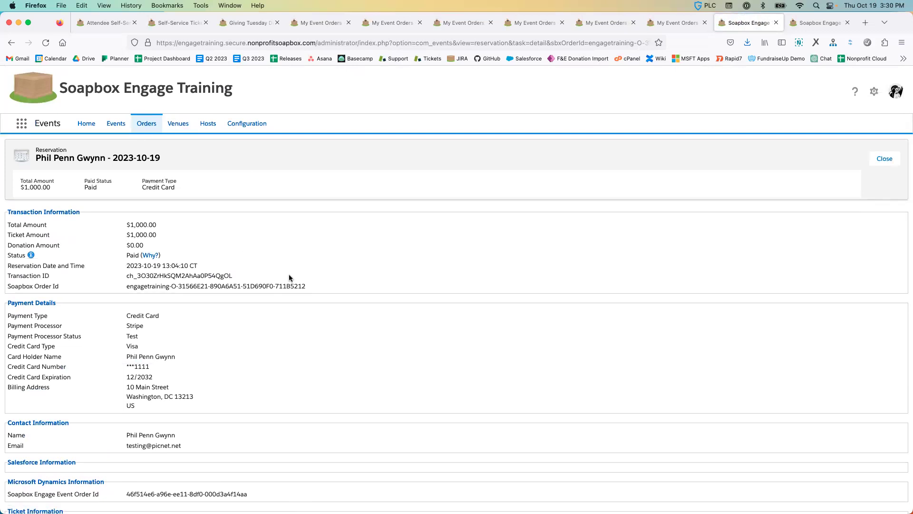
scroll(289, 276, "down", 20)
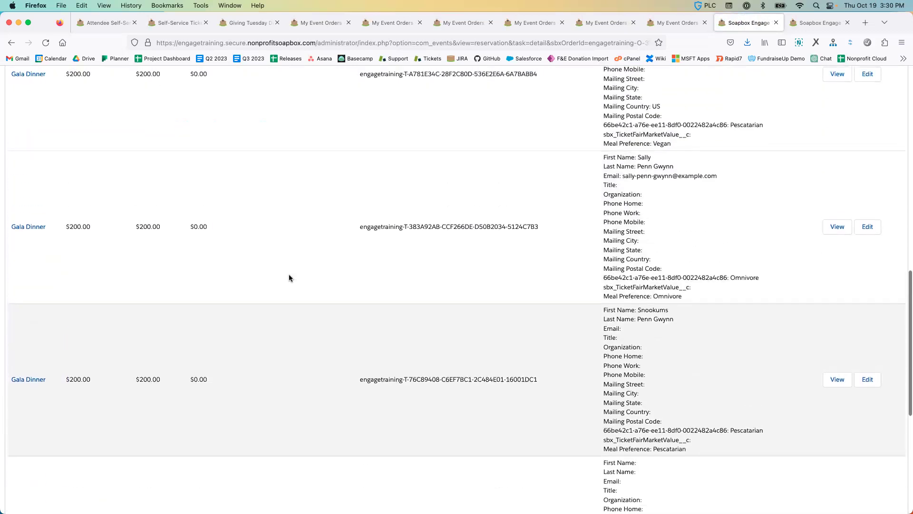
scroll(289, 278, "up", 5)
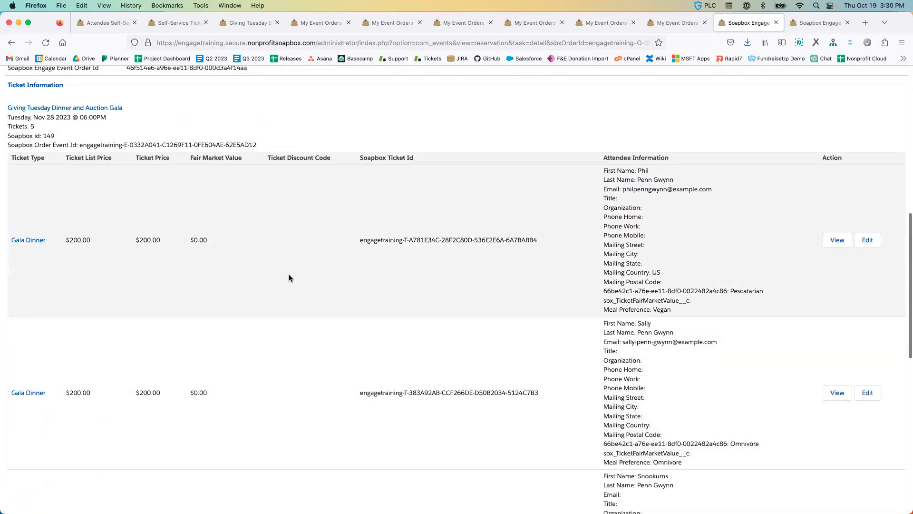
left_click(837, 241)
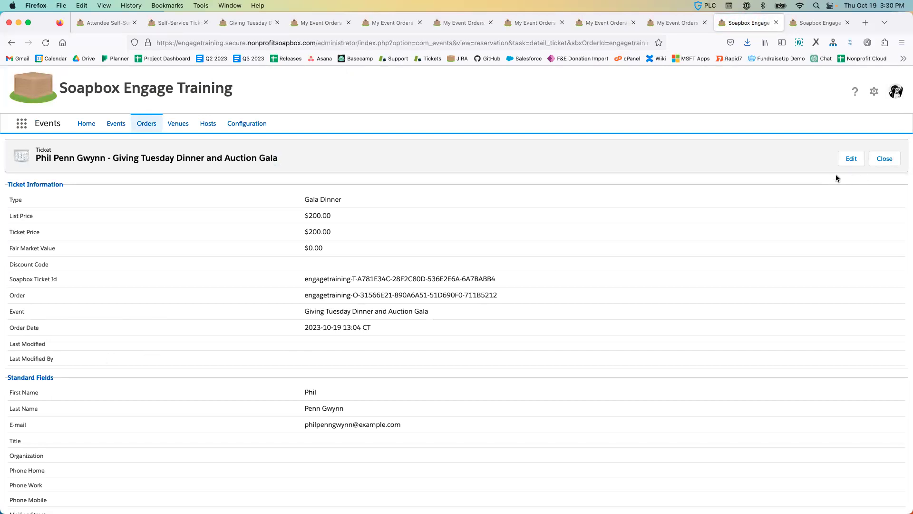
Remove the first word of the ticket holder's last name, save the ticket, and return to Orders.
left_click(852, 159)
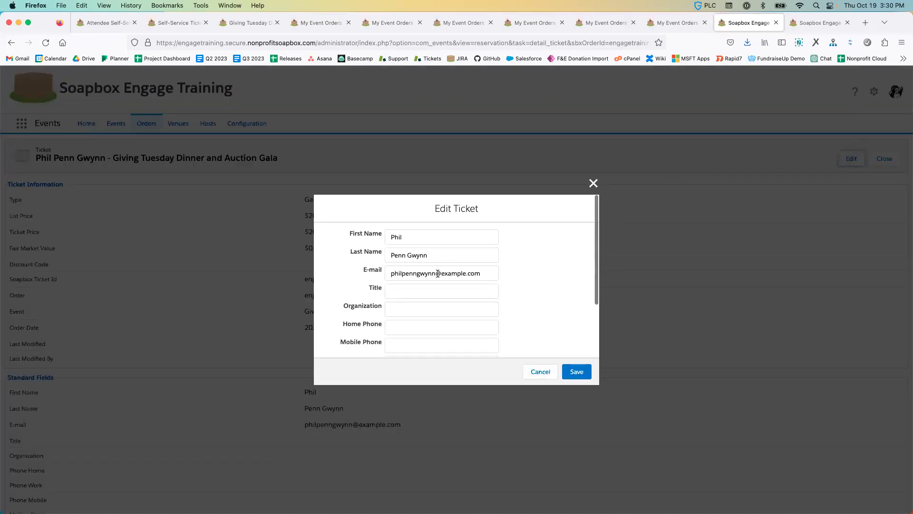
left_click(432, 255)
left_click(409, 258)
key("BackSpace")
key("BackSpace")
key("BackSpace")
key("BackSpace")
key("BackSpace")
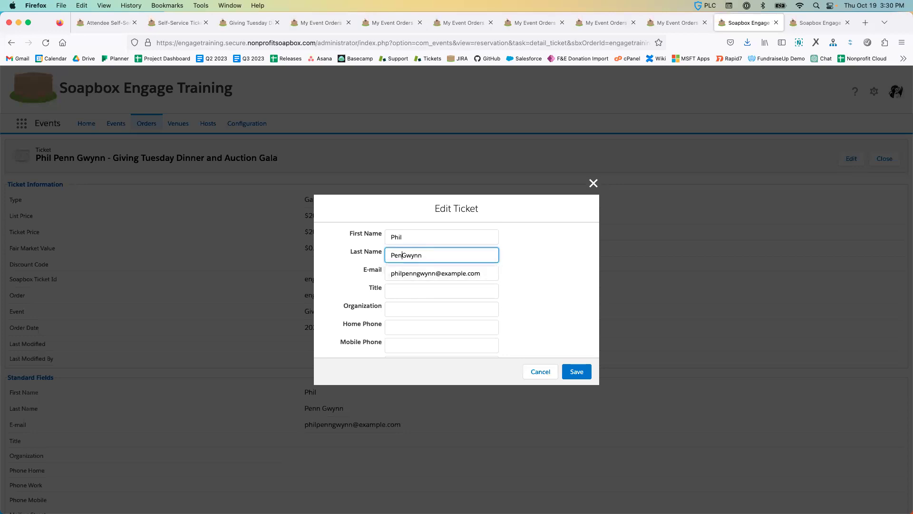
left_click(576, 374)
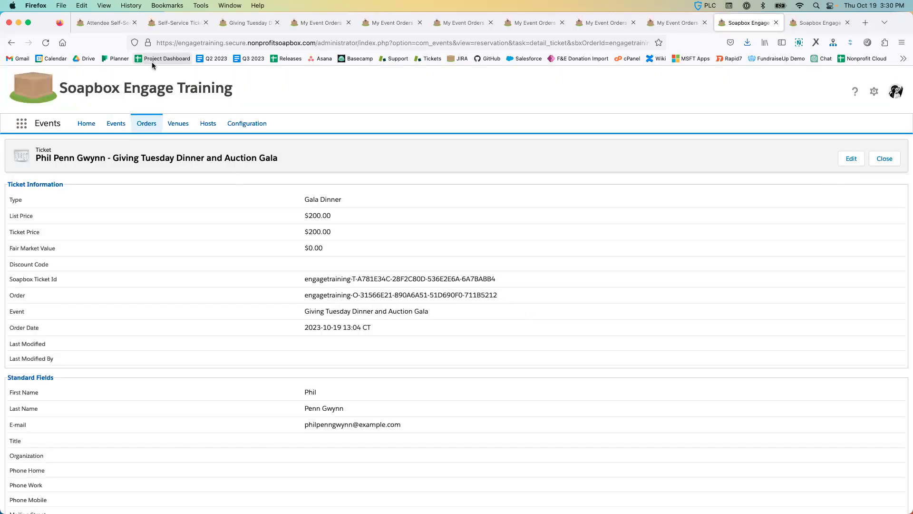
left_click(46, 42)
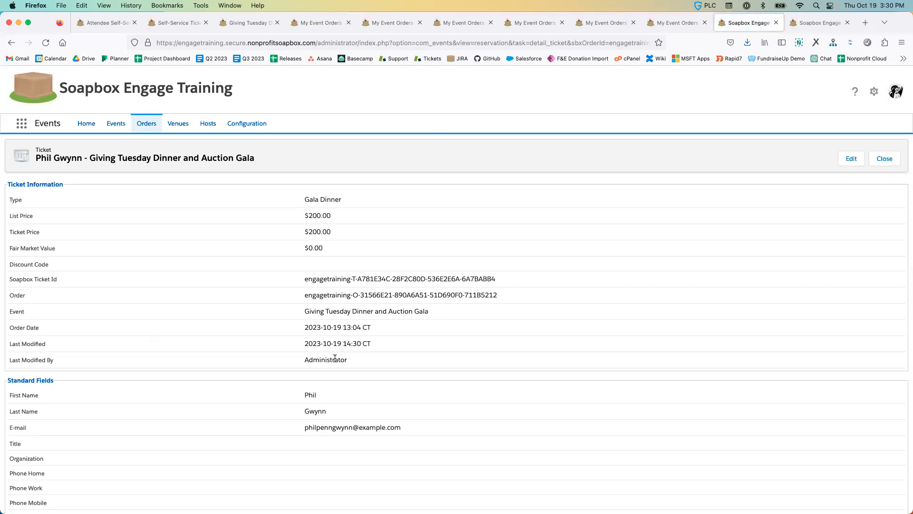
left_click(150, 129)
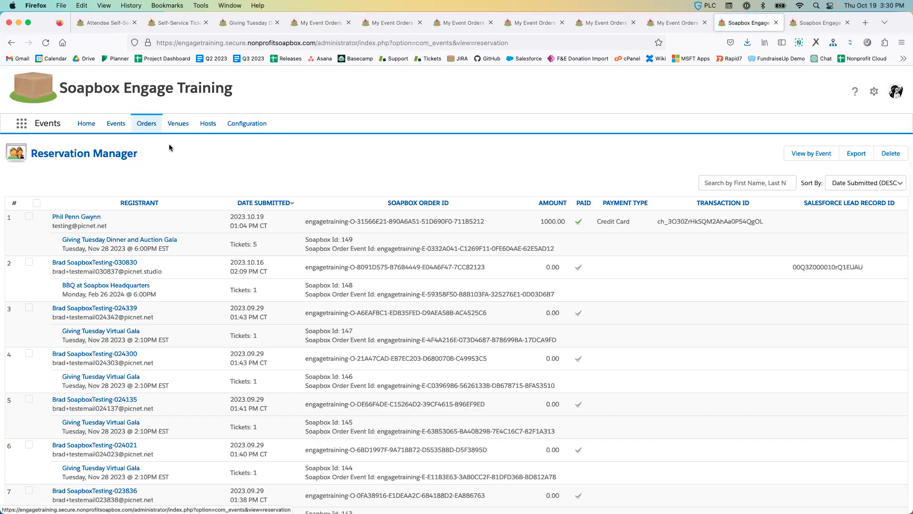
Open the Giving Tuesday Dinner and Auction Gala event from the Reservation Manager list.
left_click(115, 241)
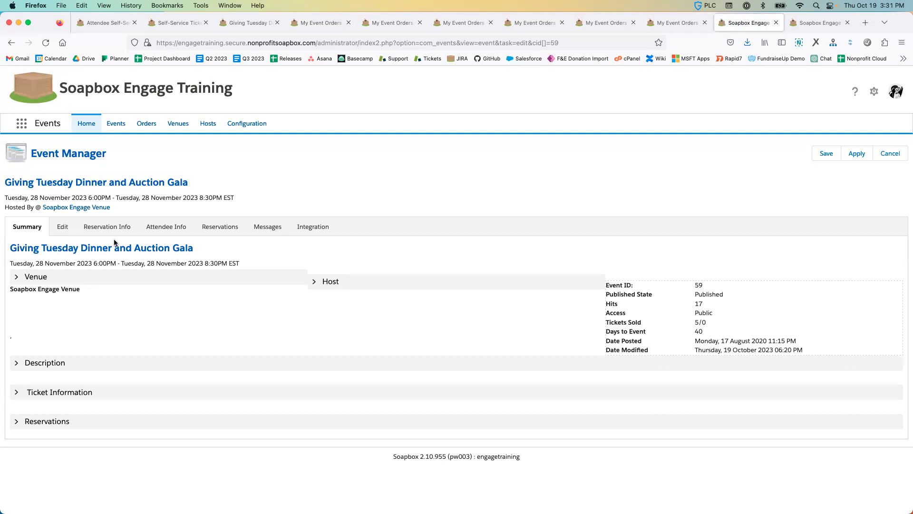
Show the gala's Reservations tab, listing one paid reservation for 5 attendees.
left_click(219, 228)
mouse_move(131, 249)
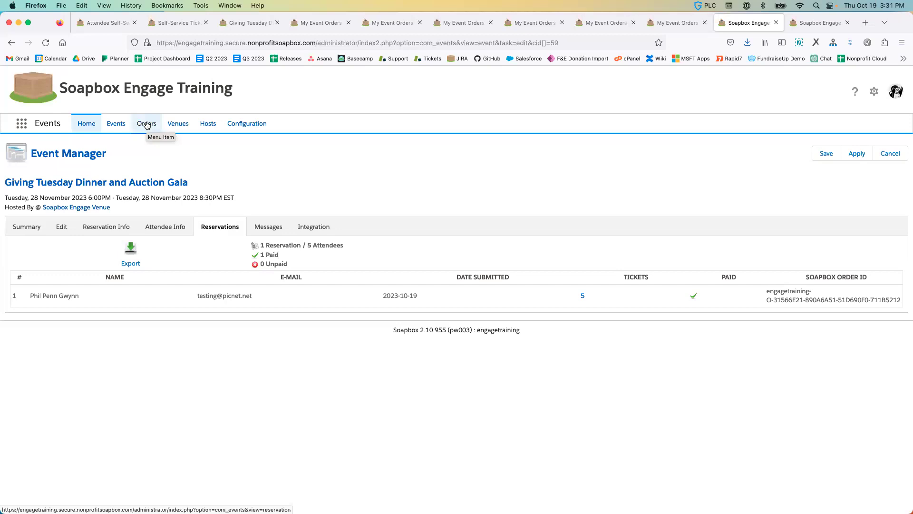
Cancel out of the gala's Event Manager without saving changes.
left_click(894, 160)
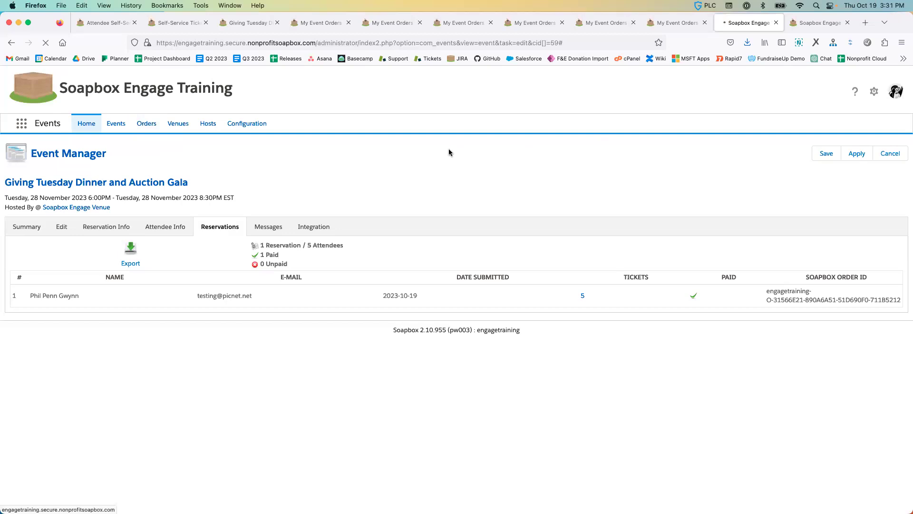